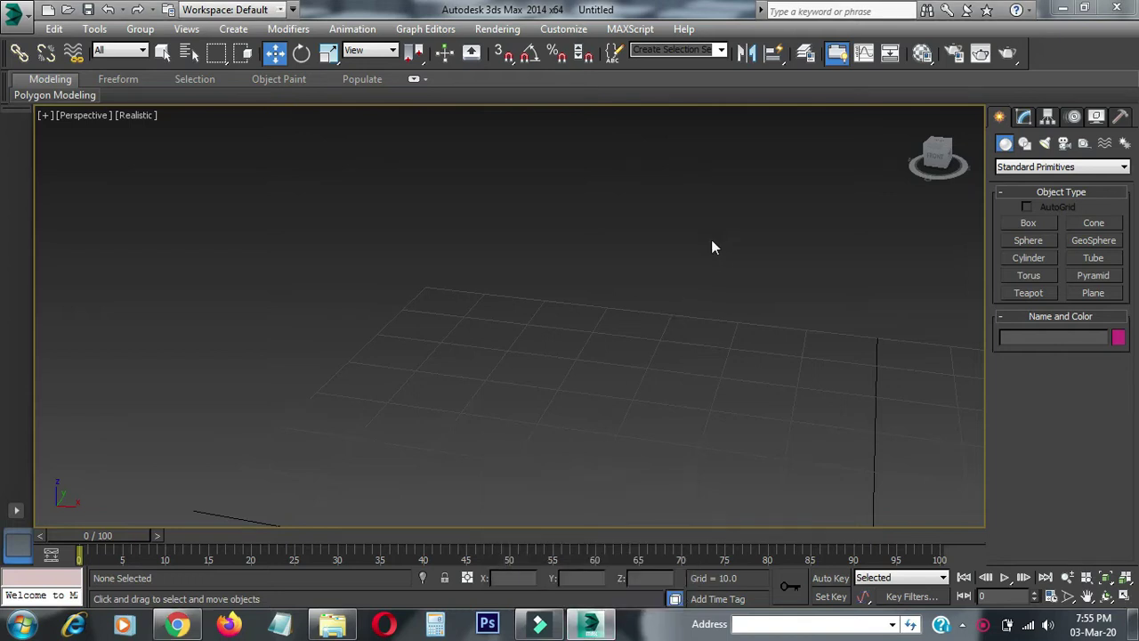
Draw Box001 at 16.179 × 14.119 × 16.308 units with 5 segments per side.
{"action": "middle_click_drag", "start_coordinate": [589, 239], "coordinate": [579, 275], "text": "alt"}
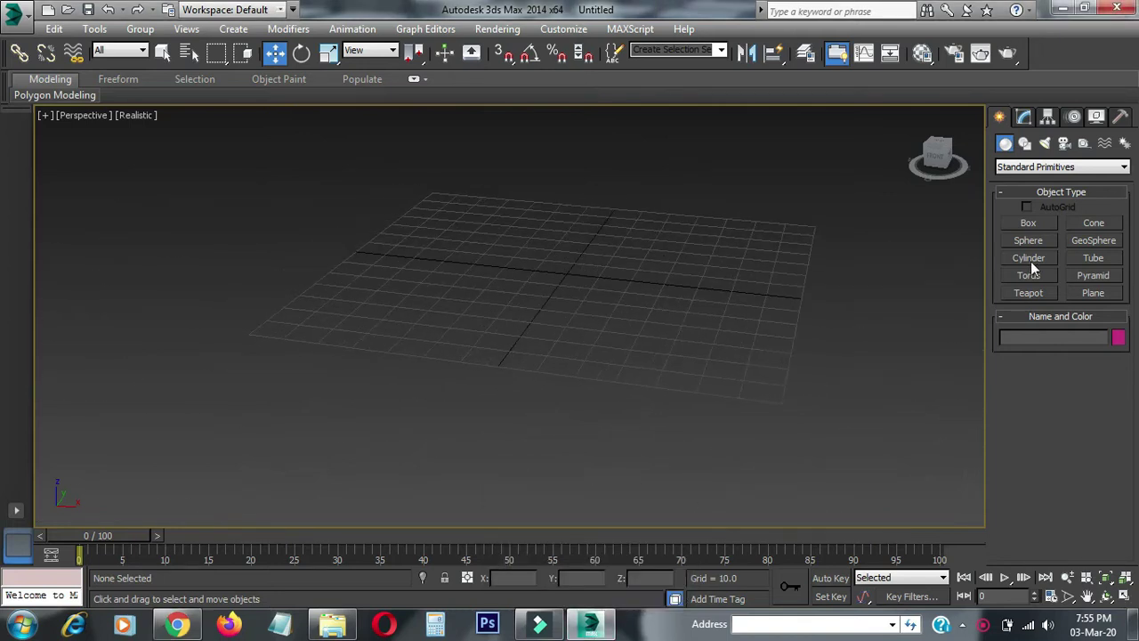
{"action": "left_click", "coordinate": [1029, 224]}
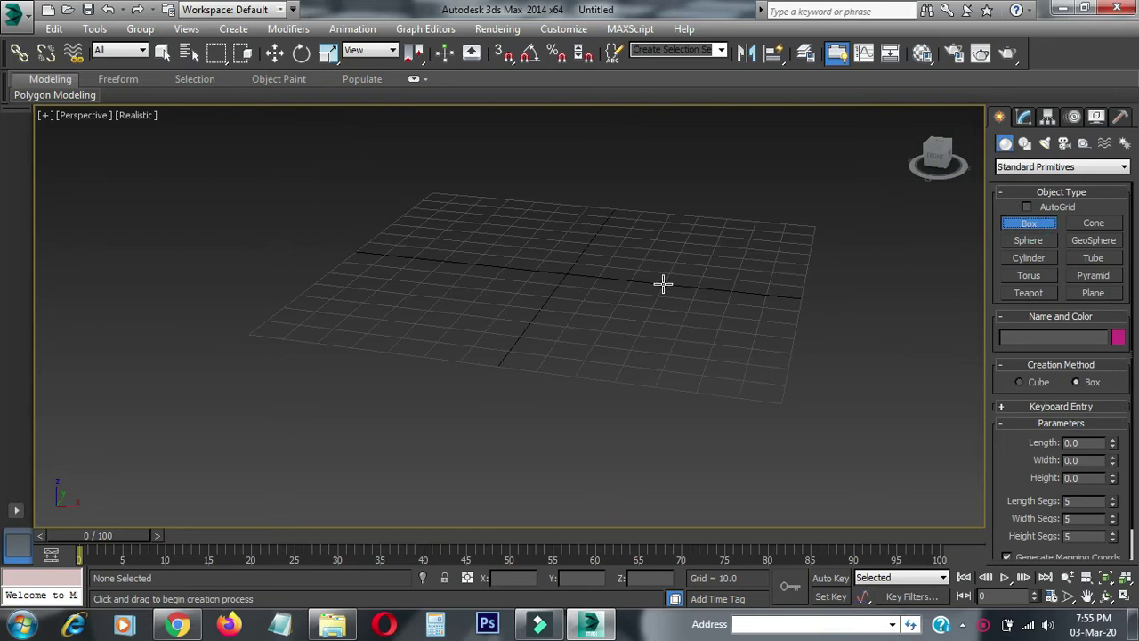
{"action": "key", "text": "g"}
{"action": "key", "text": "g"}
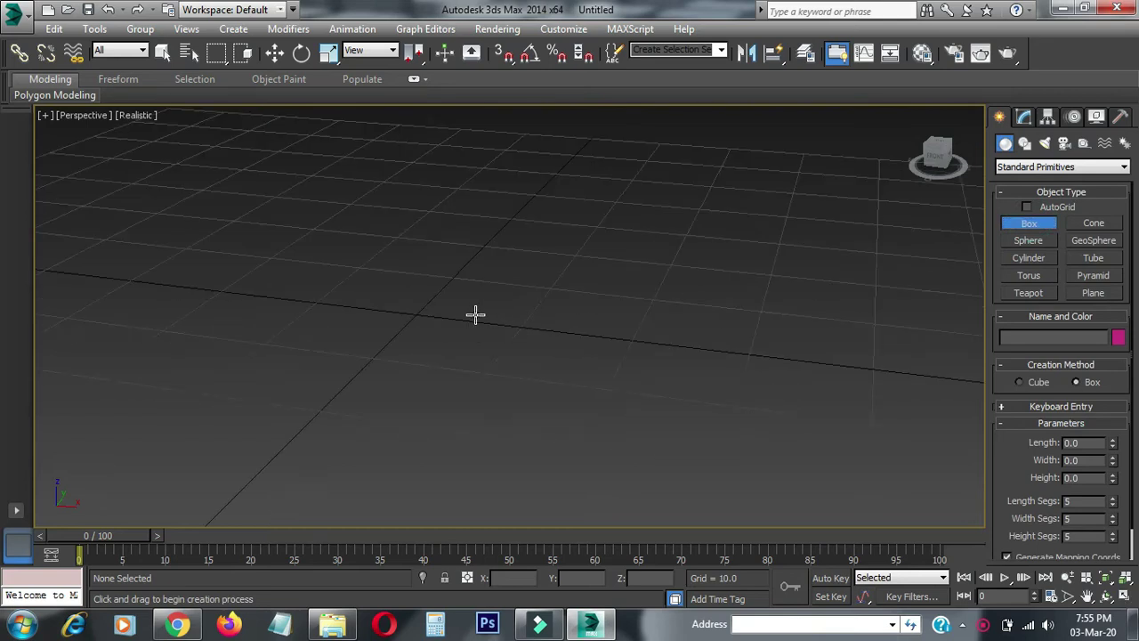
{"action": "left_click_drag", "start_coordinate": [436, 335], "coordinate": [544, 450]}
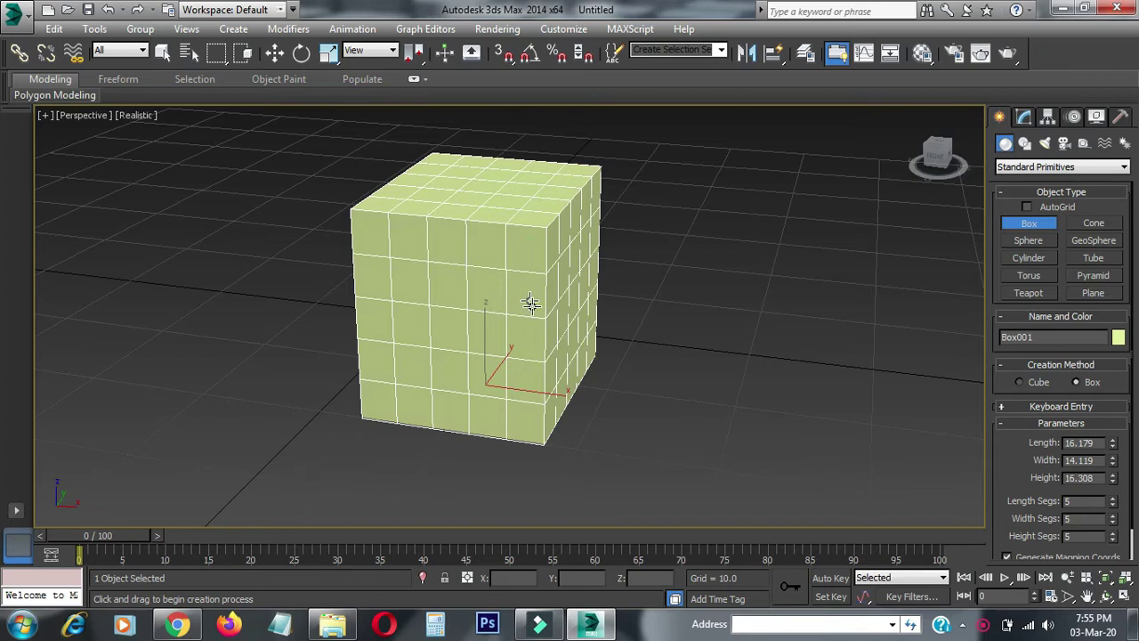
{"action": "middle_click_drag", "start_coordinate": [889, 354], "coordinate": [808, 340]}
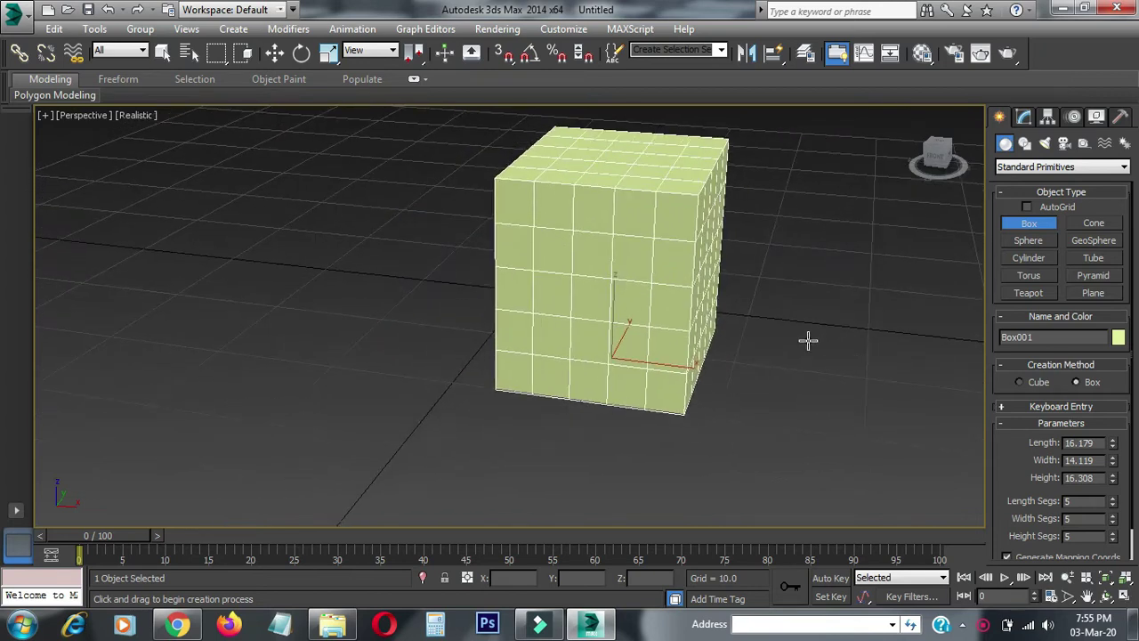
{"action": "mouse_move", "coordinate": [676, 298]}
{"action": "middle_mouse_down", "text": "alt"}
{"action": "mouse_move", "coordinate": [656, 264]}
{"action": "mouse_move", "coordinate": [627, 271]}
{"action": "middle_mouse_up", "text": "alt"}
Convert Box001 to an Editable Poly.
{"action": "key", "text": "w"}
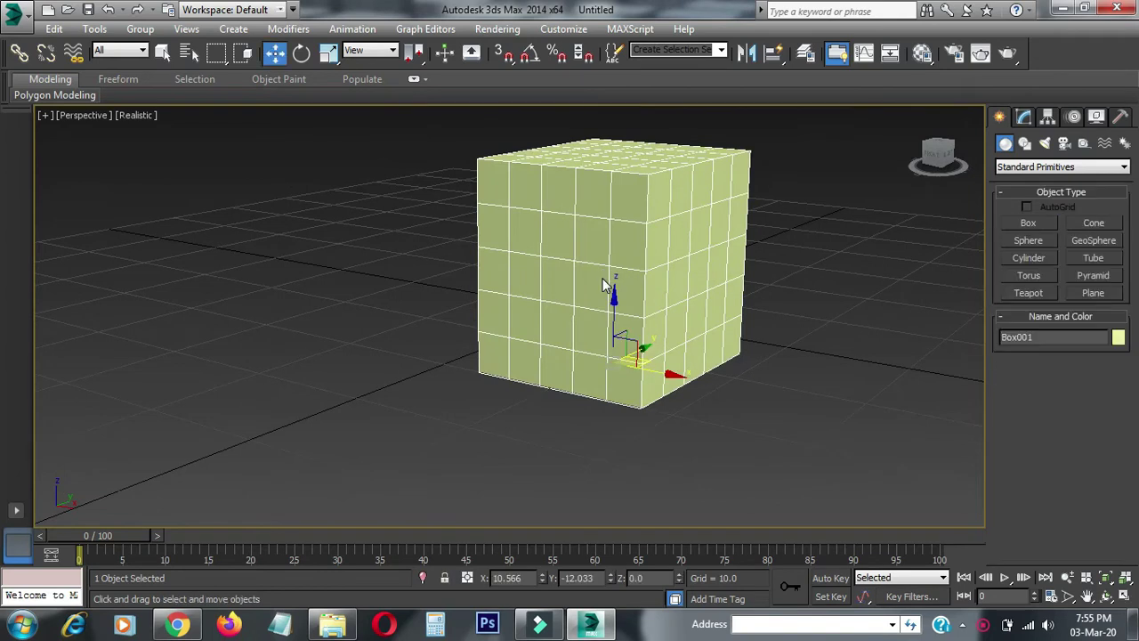
{"action": "right_click", "coordinate": [604, 283]}
{"action": "mouse_move", "coordinate": [673, 429]}
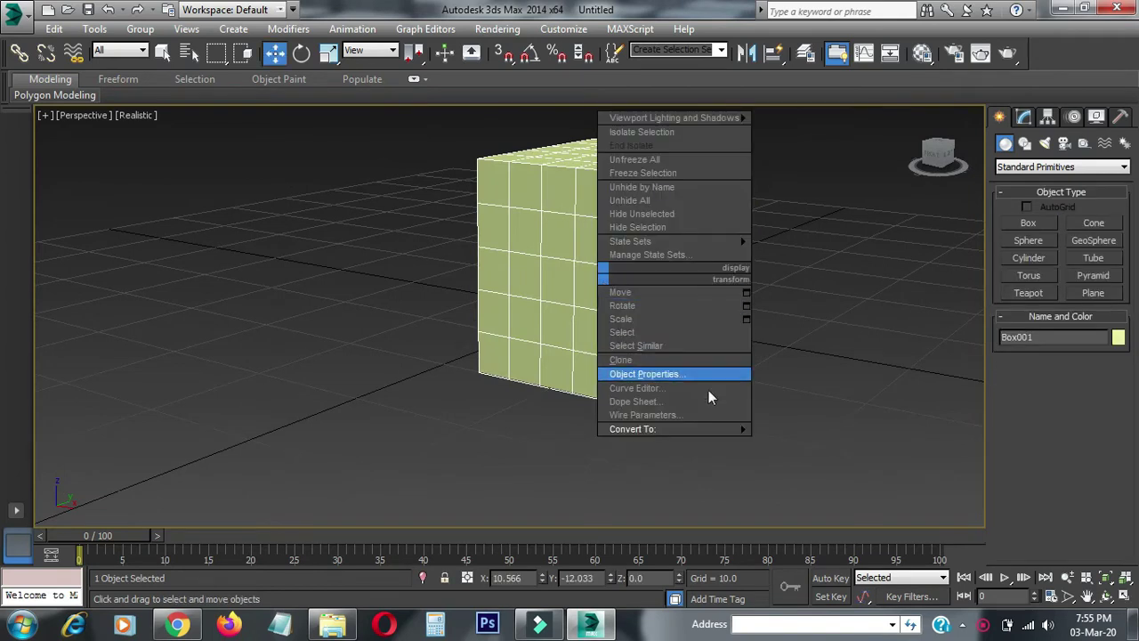
{"action": "left_click", "coordinate": [787, 442]}
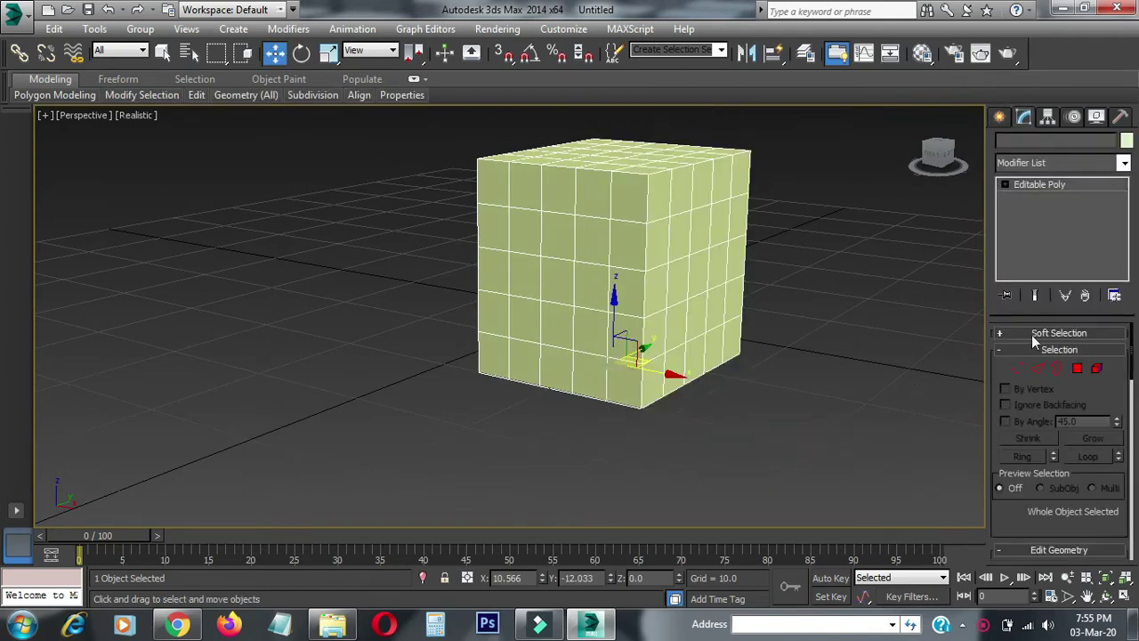
In Polygon mode, select one polygon on the box's front face for extruding.
{"action": "left_click", "coordinate": [1077, 370]}
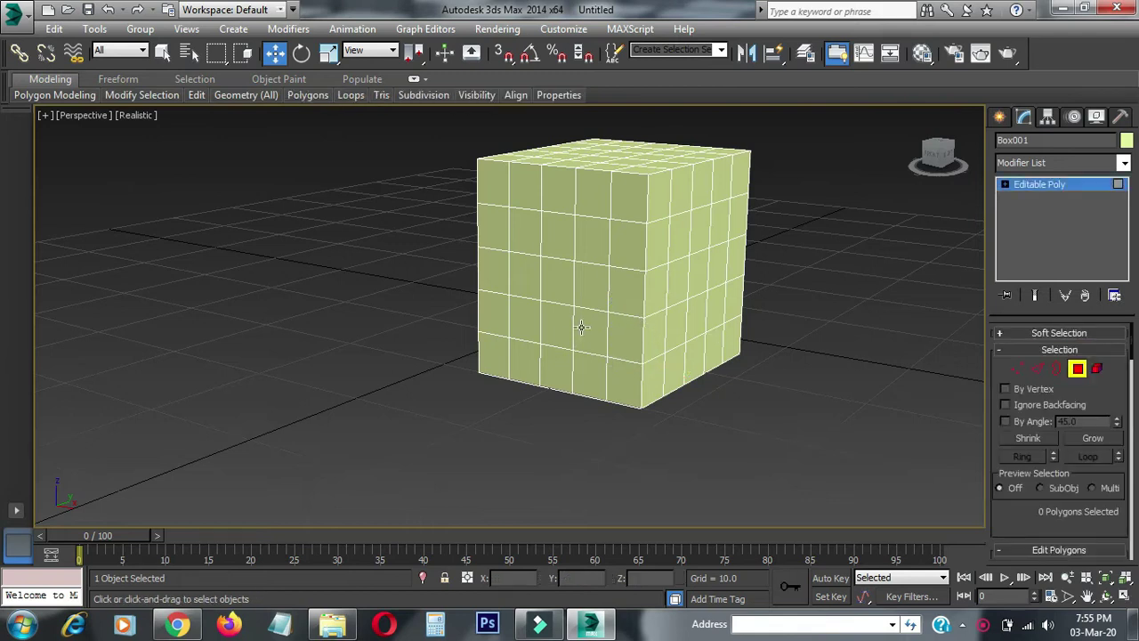
{"action": "left_click", "coordinate": [556, 282]}
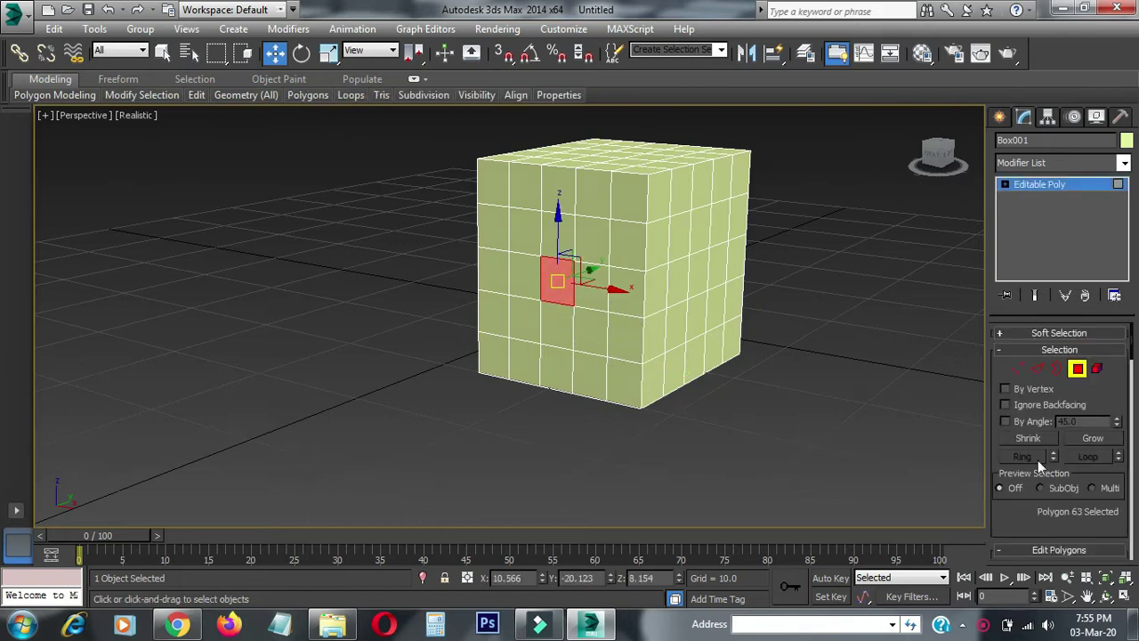
{"action": "scroll", "coordinate": [1026, 515], "scroll_direction": "down", "scroll_amount": 2}
{"action": "scroll", "coordinate": [1036, 505], "scroll_direction": "down", "scroll_amount": 1}
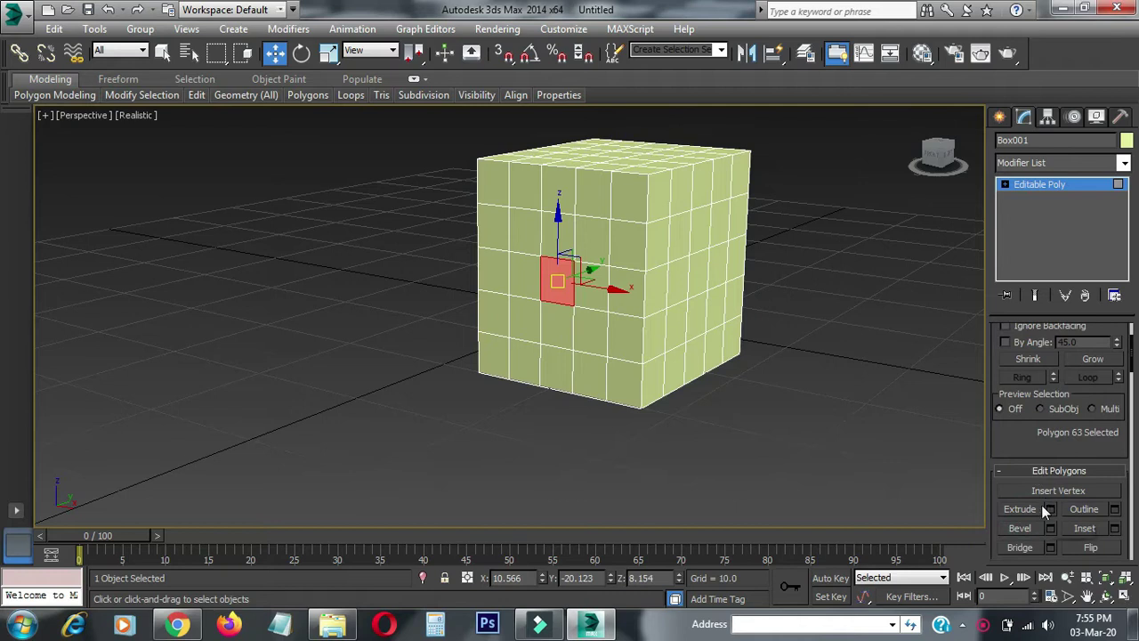
{"action": "left_click", "coordinate": [1035, 508]}
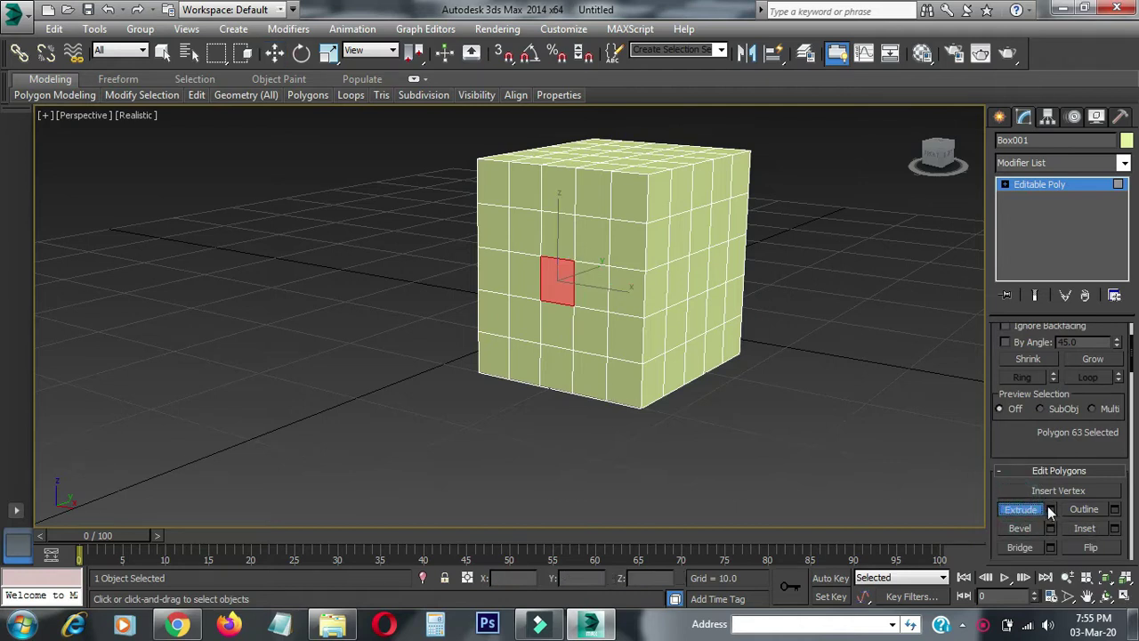
Extrude the front polygon into an arm, set to 8.007 units, then select its end face.
{"action": "mouse_move", "coordinate": [561, 292]}
{"action": "left_mouse_down"}
{"action": "mouse_move", "coordinate": [604, 254]}
{"action": "mouse_move", "coordinate": [553, 332]}
{"action": "left_mouse_up"}
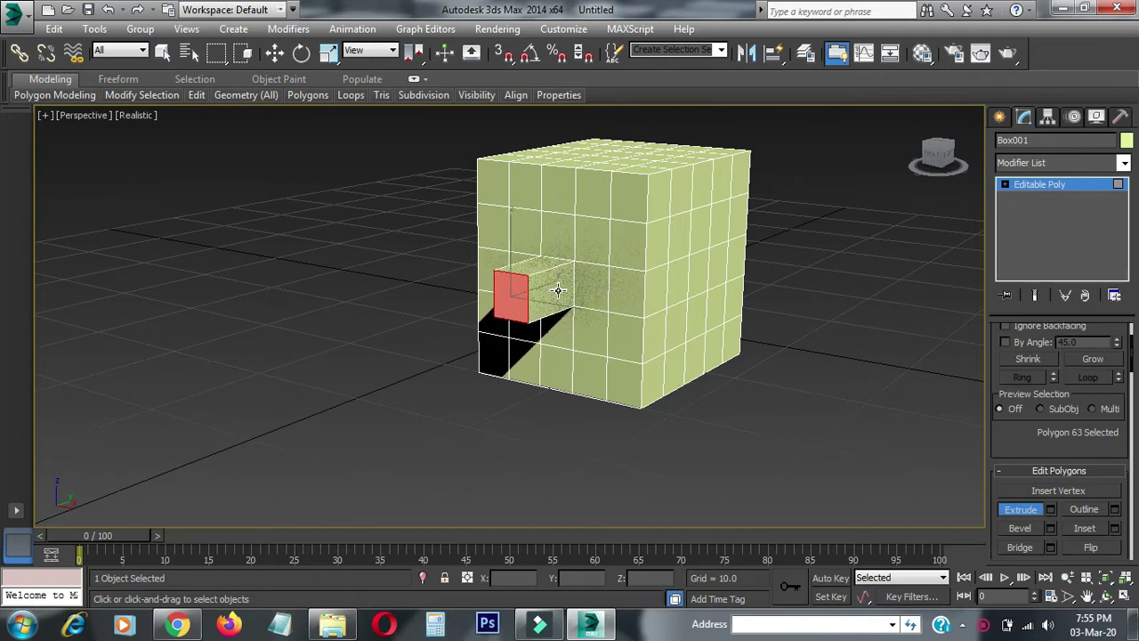
{"action": "mouse_move", "coordinate": [571, 332]}
{"action": "middle_mouse_down", "text": "alt"}
{"action": "mouse_move", "coordinate": [661, 318]}
{"action": "mouse_move", "coordinate": [732, 327]}
{"action": "middle_mouse_up", "text": "alt"}
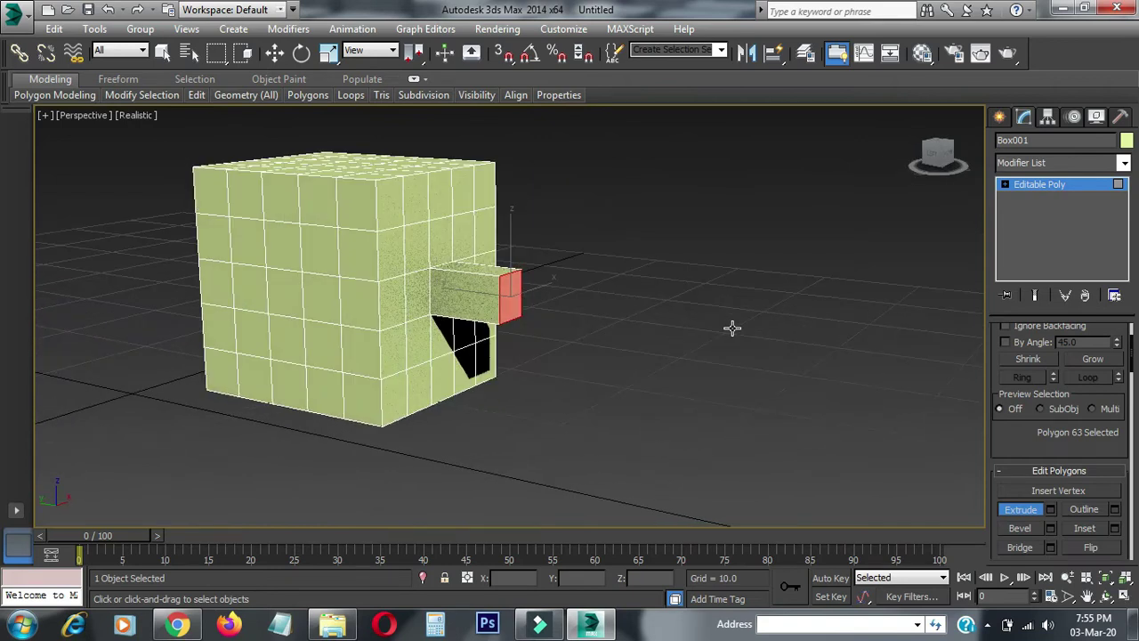
{"action": "left_click", "coordinate": [1051, 509]}
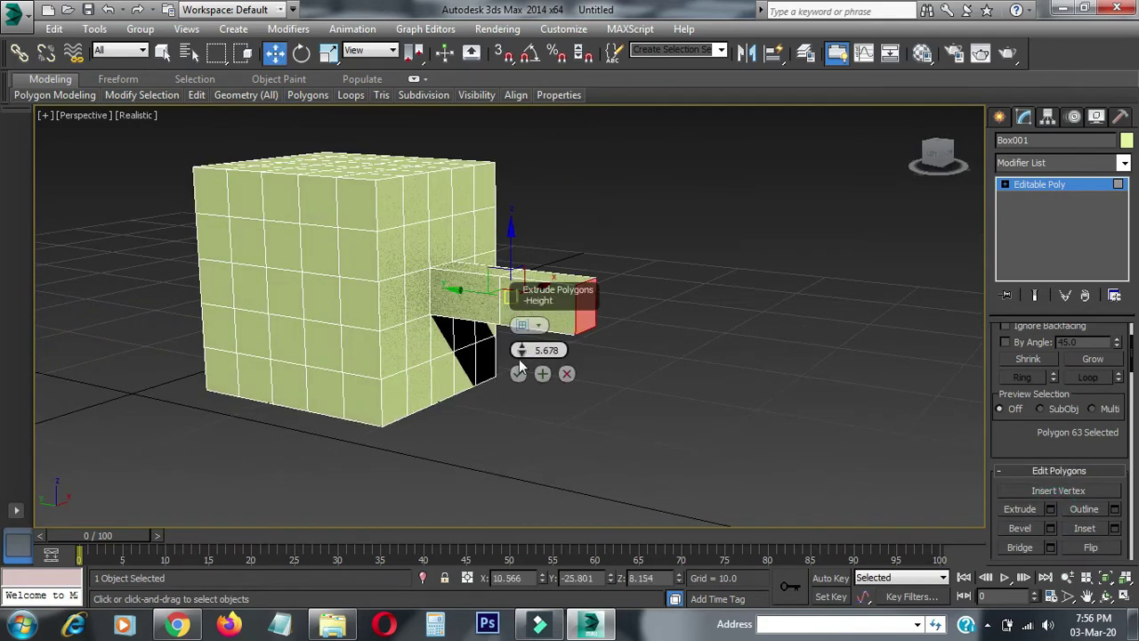
{"action": "mouse_move", "coordinate": [522, 350]}
{"action": "left_mouse_down"}
{"action": "mouse_move", "coordinate": [522, 301]}
{"action": "mouse_move", "coordinate": [521, 350]}
{"action": "left_mouse_up"}
{"action": "left_click", "coordinate": [518, 374]}
{"action": "mouse_move", "coordinate": [498, 375]}
{"action": "middle_mouse_down", "text": "alt"}
{"action": "mouse_move", "coordinate": [501, 355]}
{"action": "mouse_move", "coordinate": [495, 365]}
{"action": "middle_mouse_up", "text": "alt"}
{"action": "left_click", "coordinate": [525, 311]}
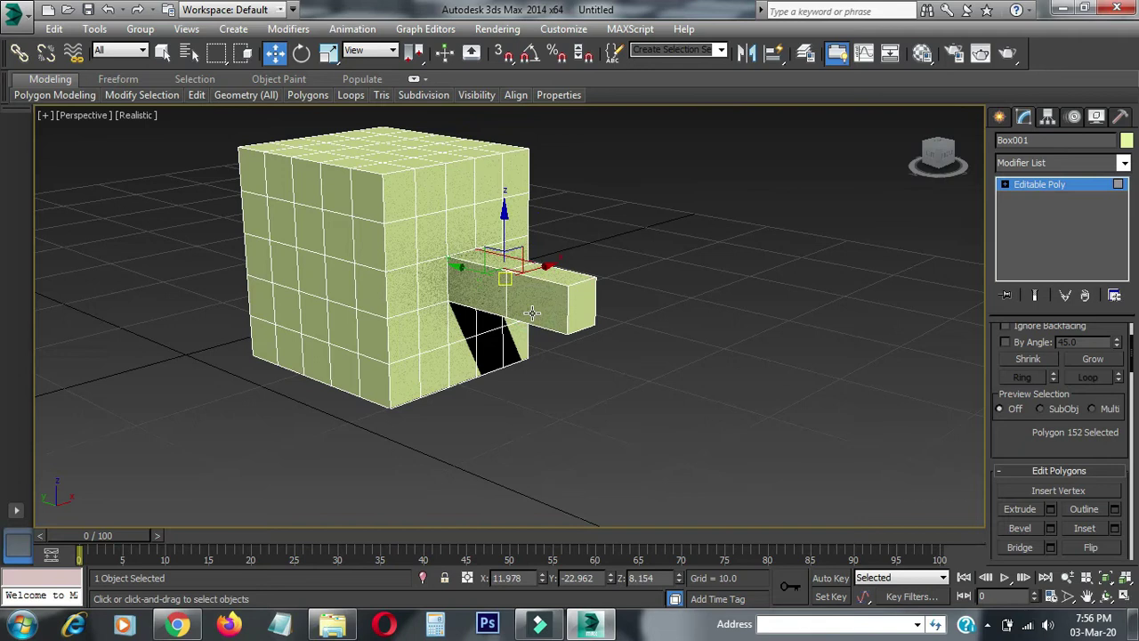
Extend the arm further outward and sideways with more end-face extrusions.
{"action": "left_click", "coordinate": [1032, 512]}
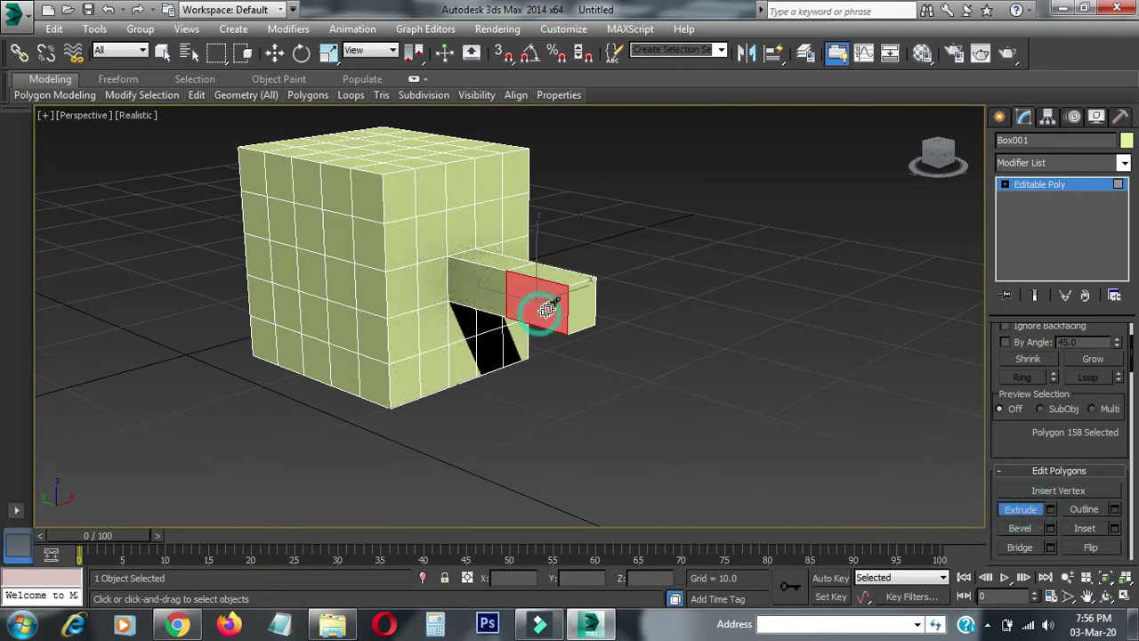
{"action": "left_click_drag", "start_coordinate": [540, 314], "coordinate": [570, 311]}
{"action": "middle_click_drag", "start_coordinate": [570, 310], "coordinate": [624, 344], "text": "alt"}
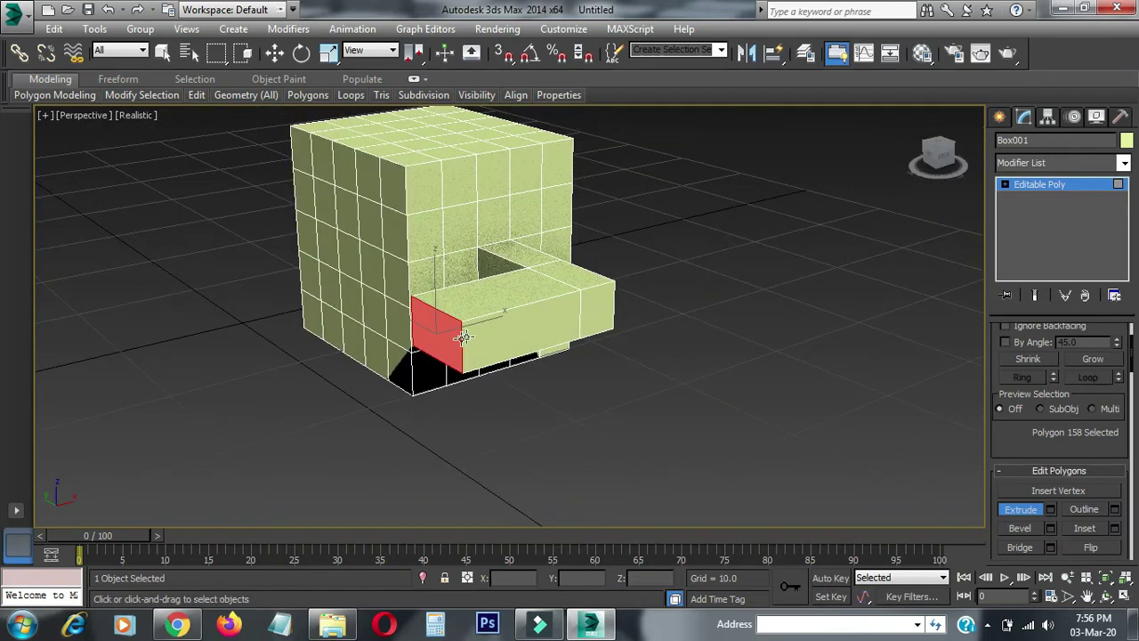
{"action": "left_click_drag", "start_coordinate": [454, 337], "coordinate": [454, 320]}
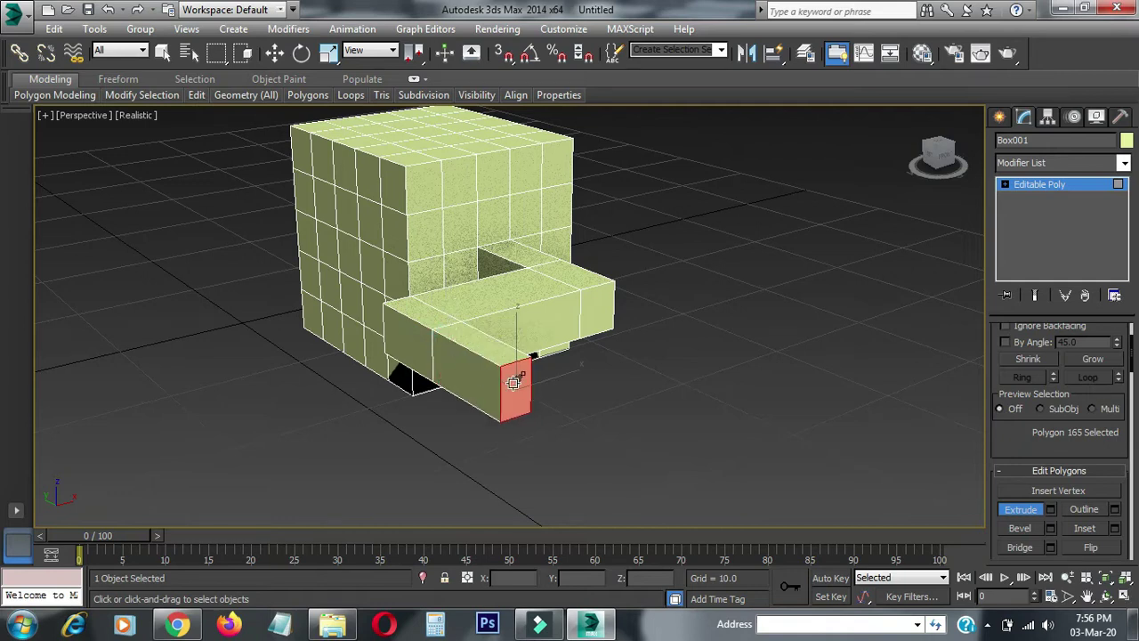
{"action": "left_click_drag", "start_coordinate": [514, 380], "coordinate": [537, 398]}
{"action": "mouse_move", "coordinate": [537, 398]}
{"action": "middle_mouse_down", "text": "alt"}
{"action": "mouse_move", "coordinate": [415, 390]}
{"action": "mouse_move", "coordinate": [595, 375]}
{"action": "middle_mouse_up", "text": "alt"}
Raise the end block's top face into a tall column, then extrude its top back toward the cube.
{"action": "left_click", "coordinate": [571, 368]}
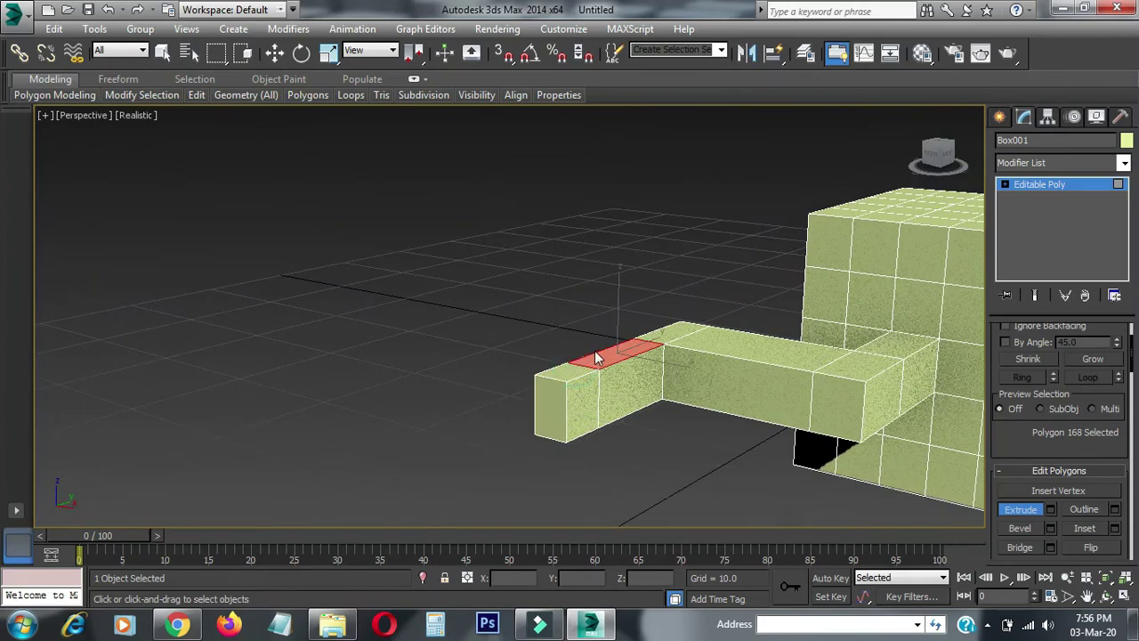
{"action": "left_click_drag", "start_coordinate": [603, 356], "coordinate": [630, 300]}
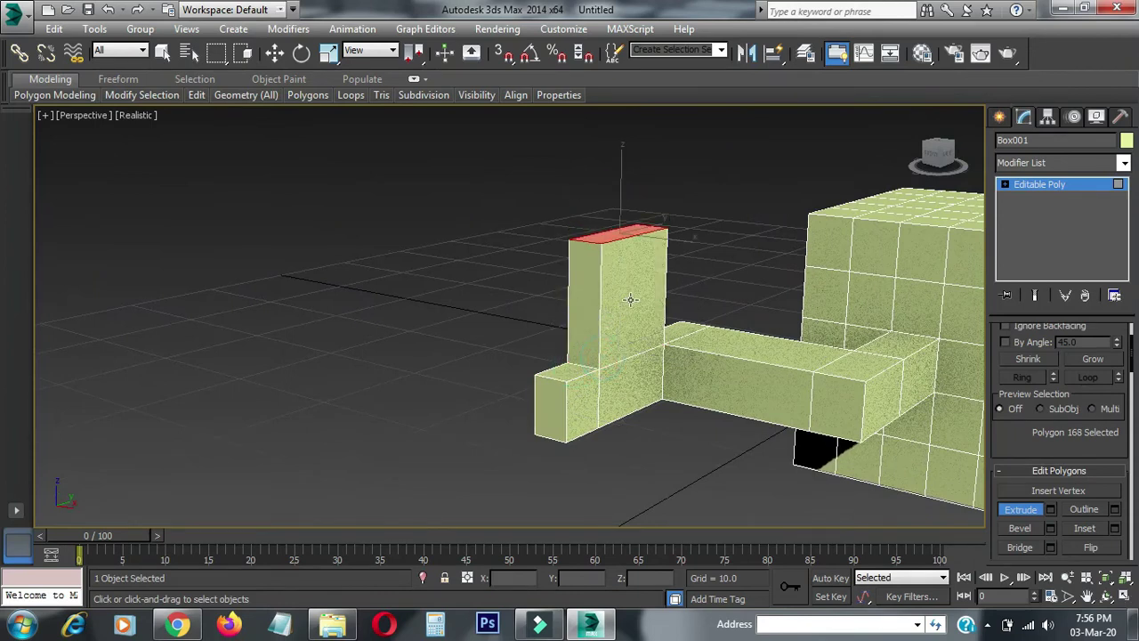
{"action": "mouse_move", "coordinate": [617, 231]}
{"action": "left_mouse_down"}
{"action": "mouse_move", "coordinate": [618, 216]}
{"action": "mouse_move", "coordinate": [470, 234]}
{"action": "mouse_move", "coordinate": [478, 222]}
{"action": "mouse_move", "coordinate": [574, 212]}
{"action": "left_mouse_up"}
{"action": "left_click", "coordinate": [618, 221]}
{"action": "mouse_move", "coordinate": [625, 287]}
{"action": "middle_mouse_down", "text": "alt"}
{"action": "mouse_move", "coordinate": [566, 358]}
{"action": "mouse_move", "coordinate": [509, 359]}
{"action": "mouse_move", "coordinate": [420, 322]}
{"action": "mouse_move", "coordinate": [480, 307]}
{"action": "middle_mouse_up", "text": "alt"}
{"action": "left_click_drag", "start_coordinate": [501, 325], "coordinate": [509, 285]}
Extrude a bridge top face into a block and raise a lower bar face to meet the cube.
{"action": "left_click", "coordinate": [561, 309]}
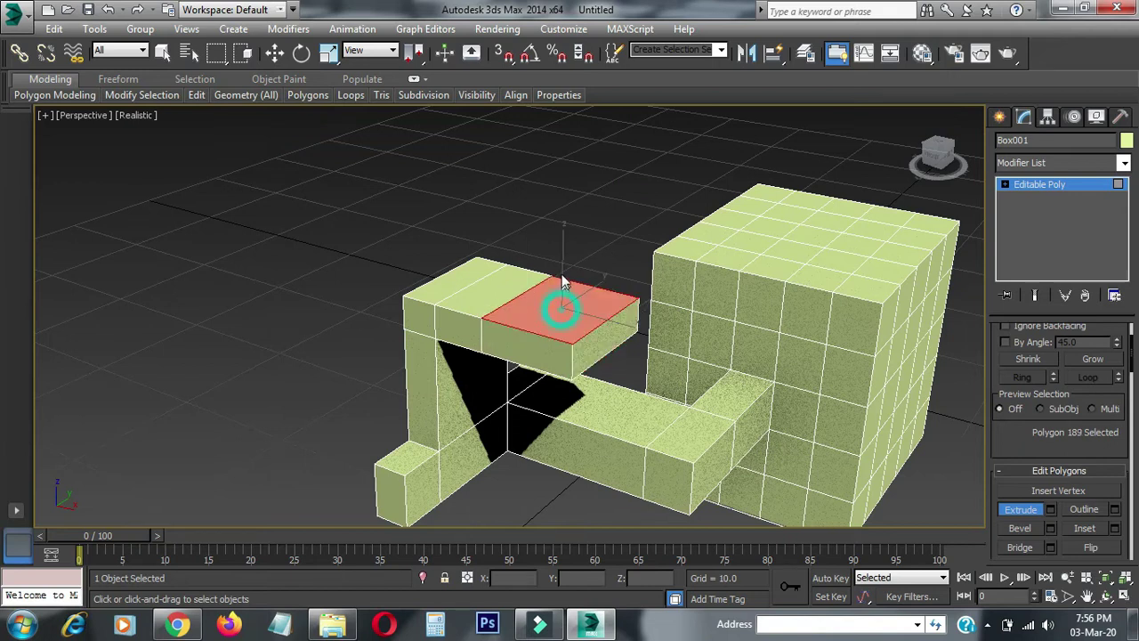
{"action": "left_click_drag", "start_coordinate": [561, 300], "coordinate": [569, 327]}
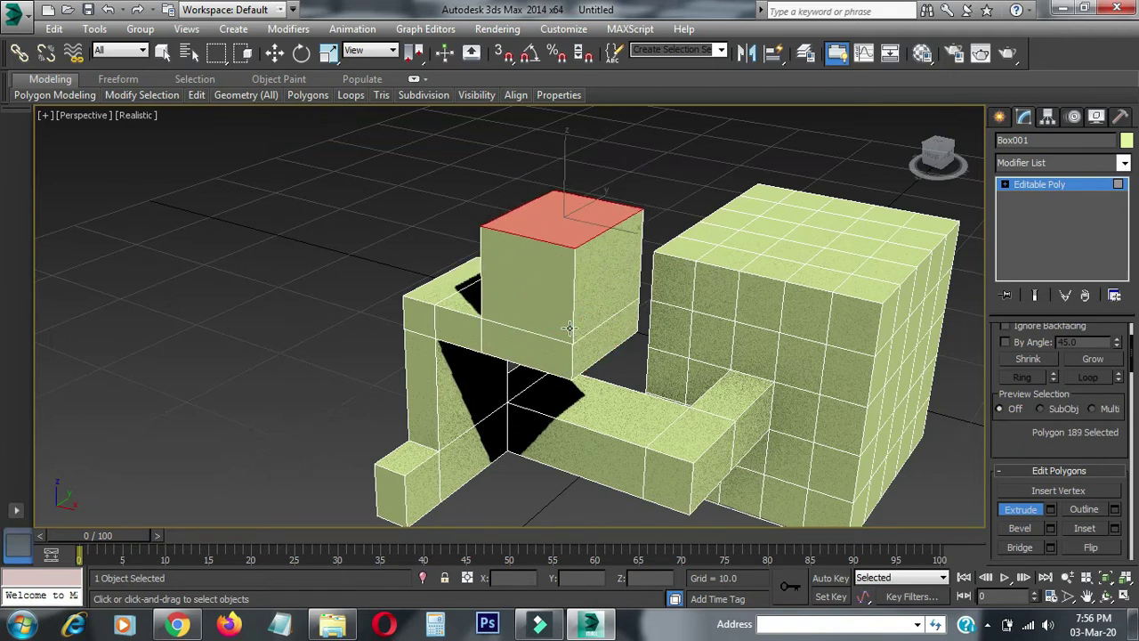
{"action": "middle_click_drag", "start_coordinate": [640, 354], "coordinate": [615, 391]}
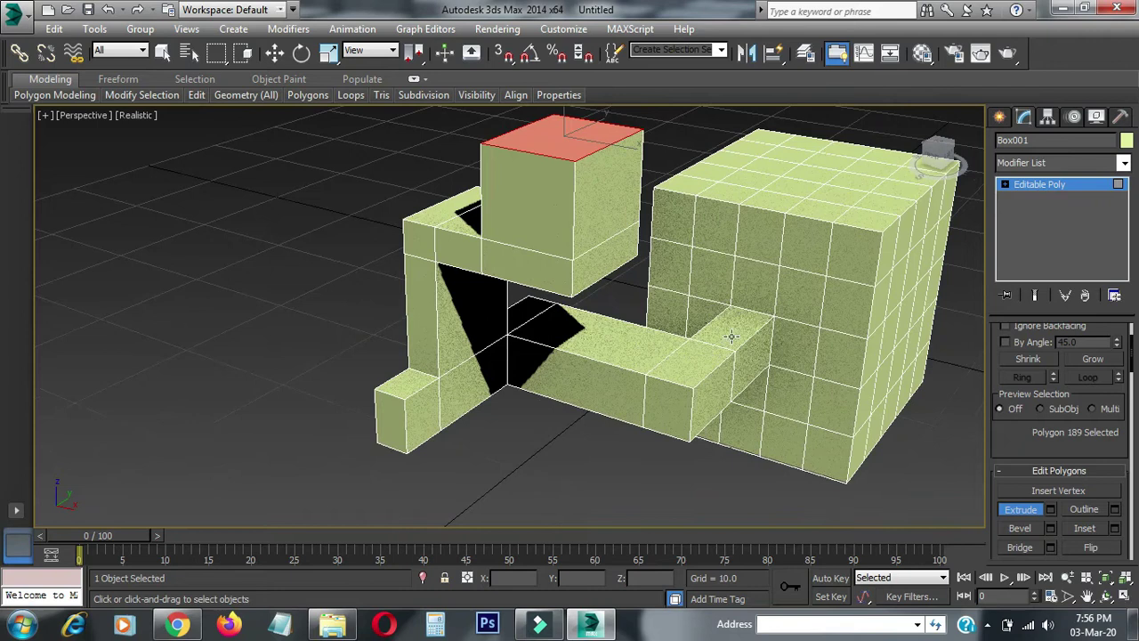
{"action": "left_click", "coordinate": [704, 366]}
{"action": "left_click_drag", "start_coordinate": [698, 347], "coordinate": [678, 274]}
{"action": "left_click", "coordinate": [711, 325]}
Push a low front face of the cube outward twice, then extend a side face into a longer block.
{"action": "left_click", "coordinate": [669, 404]}
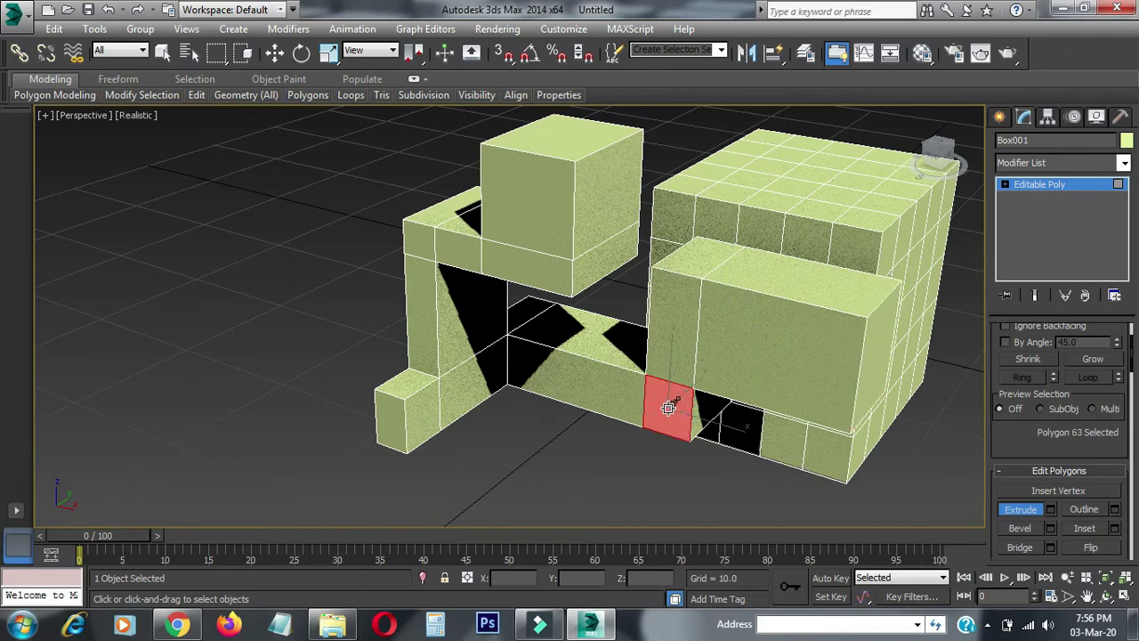
{"action": "left_click_drag", "start_coordinate": [667, 402], "coordinate": [662, 401]}
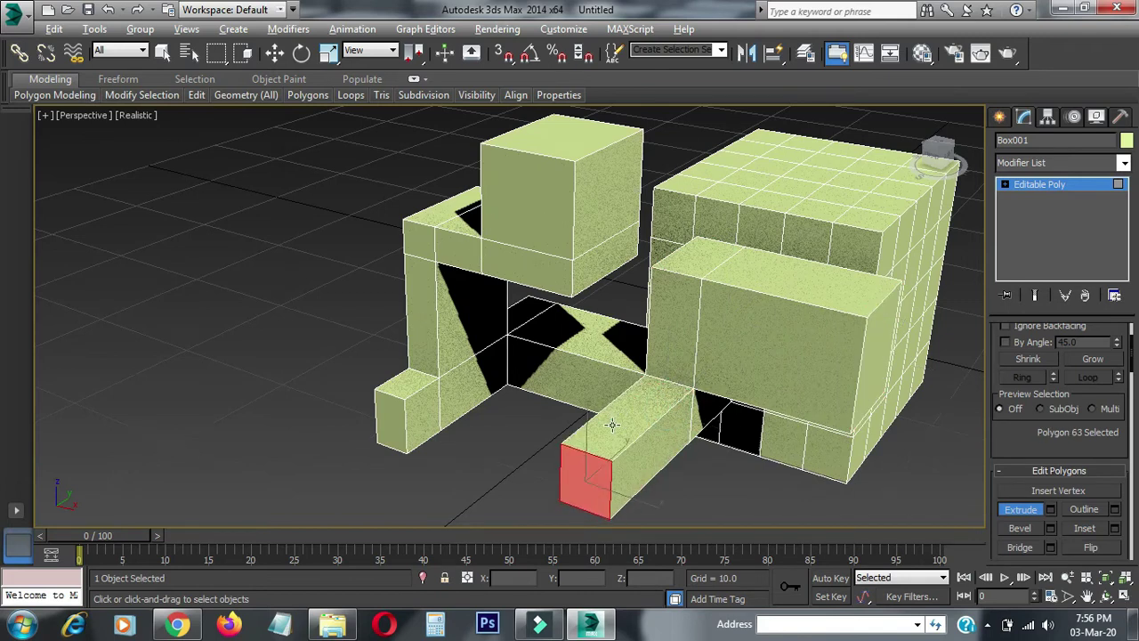
{"action": "middle_click_drag", "start_coordinate": [612, 425], "coordinate": [692, 389], "text": "alt"}
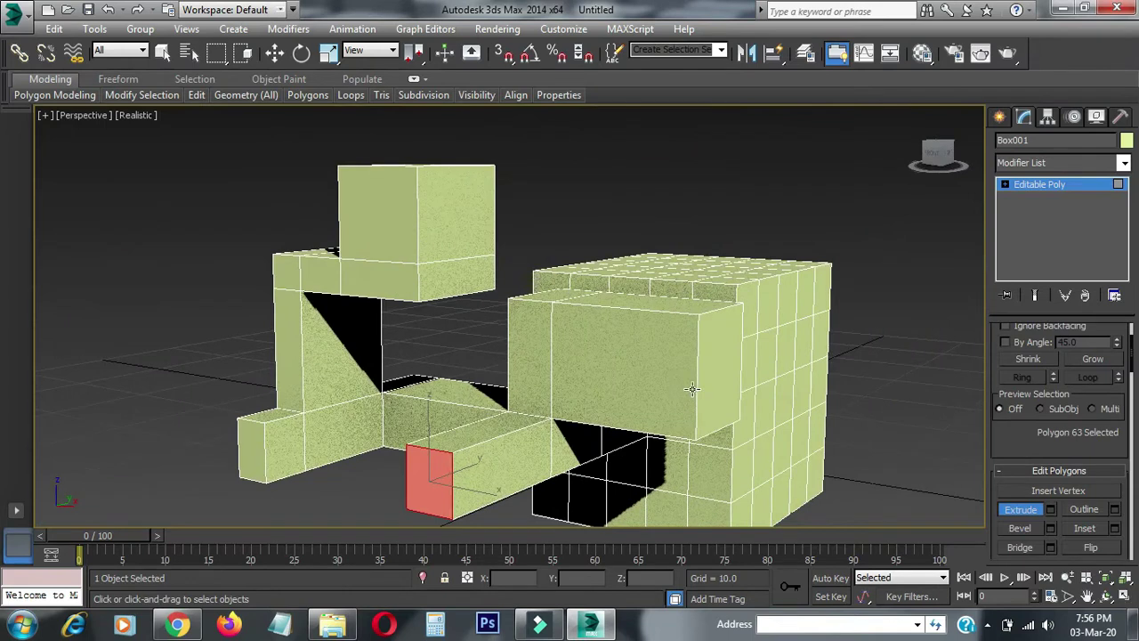
{"action": "left_click", "coordinate": [655, 364]}
{"action": "mouse_move", "coordinate": [656, 364]}
{"action": "left_mouse_down"}
{"action": "mouse_move", "coordinate": [675, 342]}
{"action": "mouse_move", "coordinate": [647, 375]}
{"action": "left_mouse_up"}
{"action": "middle_click_drag", "start_coordinate": [660, 382], "coordinate": [730, 375], "text": "alt"}
{"action": "mouse_move", "coordinate": [730, 374]}
{"action": "left_mouse_down"}
{"action": "mouse_move", "coordinate": [730, 326]}
{"action": "mouse_move", "coordinate": [699, 249]}
{"action": "left_mouse_up"}
{"action": "left_click", "coordinate": [706, 301]}
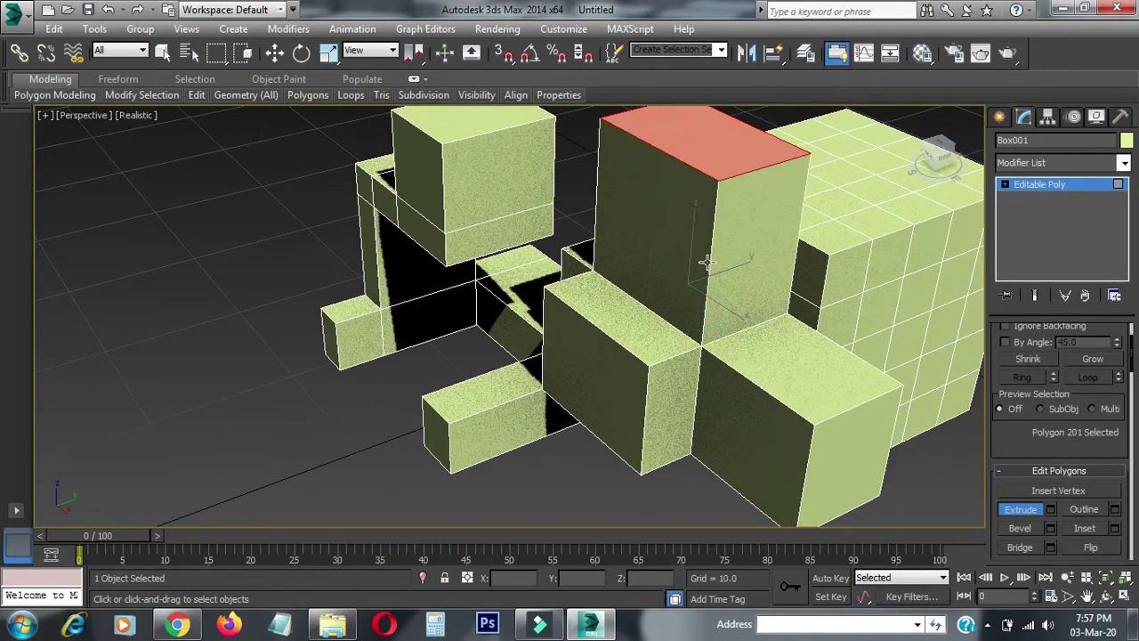
Extrude the new block's top face upward and push the next front face out into a block.
{"action": "scroll", "coordinate": [700, 311], "scroll_direction": "up", "scroll_amount": 1}
{"action": "scroll", "coordinate": [708, 303], "scroll_direction": "up", "scroll_amount": 3}
{"action": "scroll", "coordinate": [729, 325], "scroll_direction": "up", "scroll_amount": 2}
{"action": "mouse_move", "coordinate": [743, 345]}
{"action": "middle_mouse_down", "text": "alt"}
{"action": "mouse_move", "coordinate": [819, 336]}
{"action": "mouse_move", "coordinate": [808, 328]}
{"action": "mouse_move", "coordinate": [642, 359]}
{"action": "mouse_move", "coordinate": [662, 347]}
{"action": "mouse_move", "coordinate": [610, 323]}
{"action": "mouse_move", "coordinate": [607, 297]}
{"action": "middle_mouse_up", "text": "alt"}
{"action": "left_click_drag", "start_coordinate": [642, 224], "coordinate": [648, 178]}
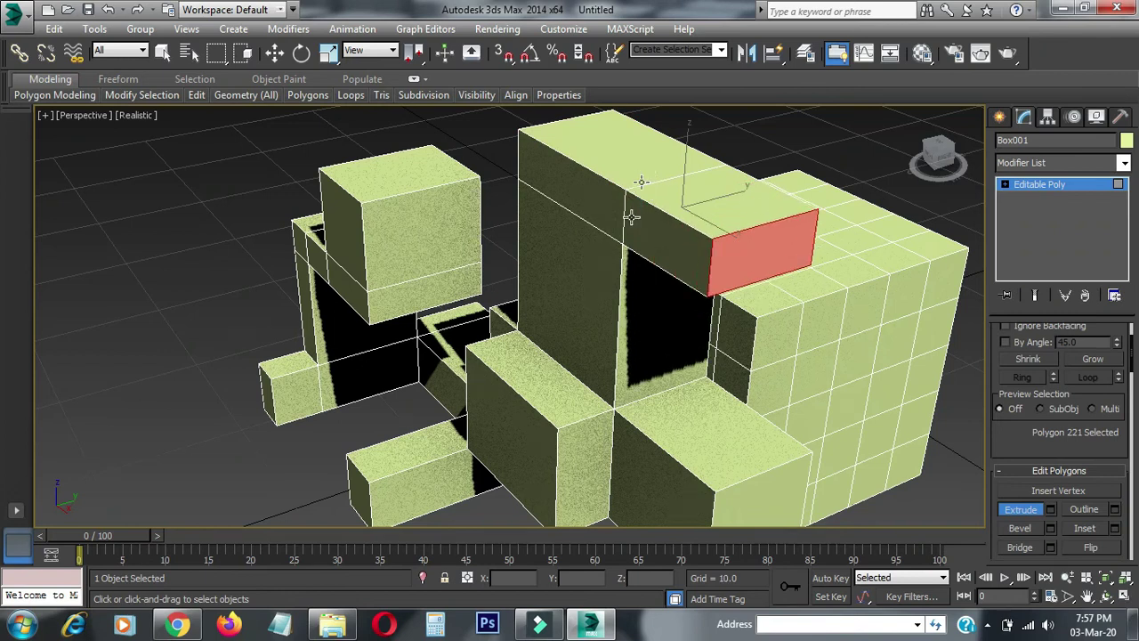
{"action": "left_click", "coordinate": [659, 234]}
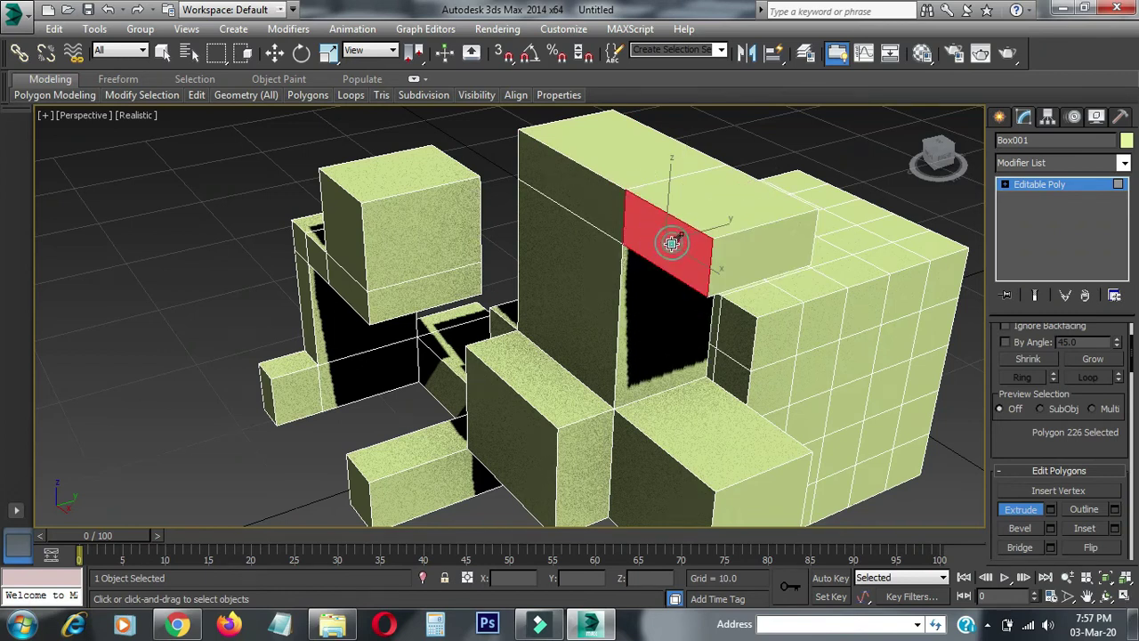
{"action": "left_click_drag", "start_coordinate": [672, 242], "coordinate": [593, 269]}
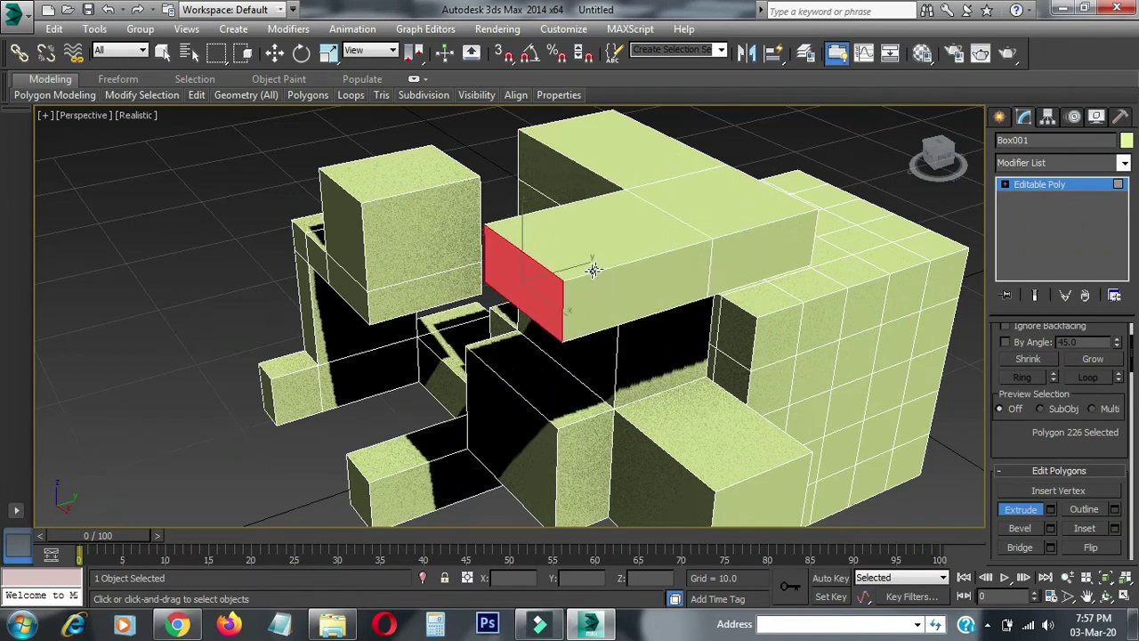
Lengthen the newly extruded block further outward, checking it from several angles.
{"action": "middle_click_drag", "start_coordinate": [593, 270], "coordinate": [707, 254], "text": "alt"}
{"action": "middle_click_drag", "start_coordinate": [511, 287], "coordinate": [544, 285], "text": "alt"}
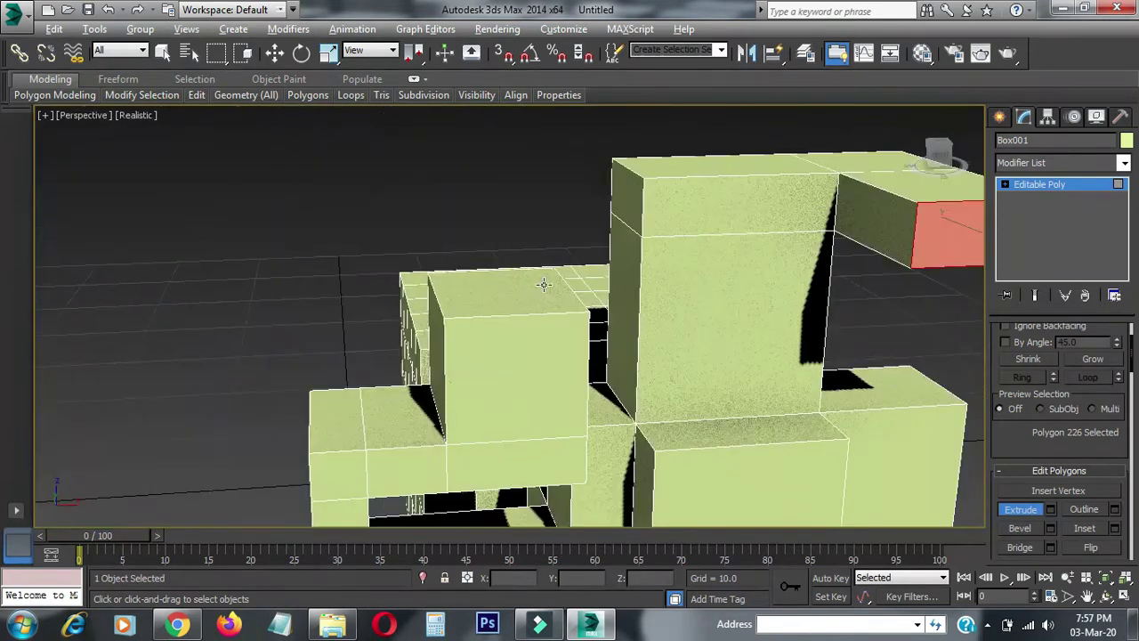
{"action": "mouse_move", "coordinate": [679, 281]}
{"action": "middle_mouse_down", "text": "alt"}
{"action": "mouse_move", "coordinate": [723, 341]}
{"action": "mouse_move", "coordinate": [605, 361]}
{"action": "mouse_move", "coordinate": [634, 311]}
{"action": "middle_mouse_up", "text": "alt"}
{"action": "mouse_move", "coordinate": [711, 270]}
{"action": "left_mouse_down"}
{"action": "mouse_move", "coordinate": [667, 278]}
{"action": "mouse_move", "coordinate": [670, 287]}
{"action": "left_mouse_up"}
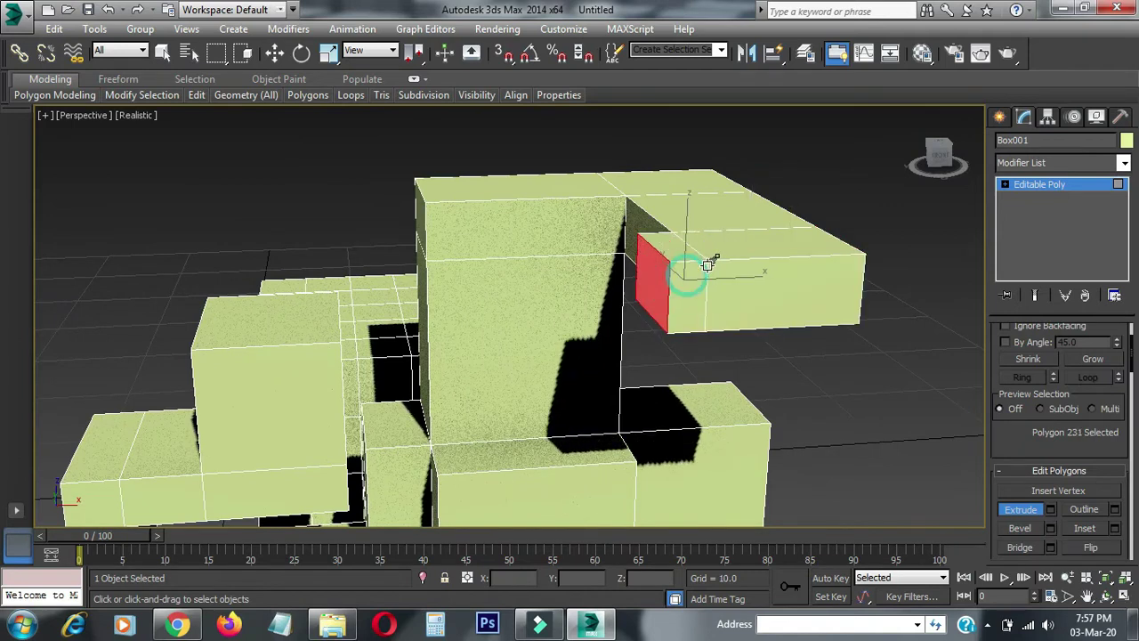
{"action": "mouse_move", "coordinate": [670, 288]}
{"action": "middle_mouse_down", "text": "alt"}
{"action": "mouse_move", "coordinate": [656, 311]}
{"action": "mouse_move", "coordinate": [717, 311]}
{"action": "mouse_move", "coordinate": [675, 307]}
{"action": "middle_mouse_up", "text": "alt"}
Extrude a side face outward into a long new block, then orbit and zoom to review it.
{"action": "mouse_move", "coordinate": [655, 291]}
{"action": "left_mouse_down"}
{"action": "mouse_move", "coordinate": [635, 311]}
{"action": "mouse_move", "coordinate": [618, 376]}
{"action": "left_mouse_up"}
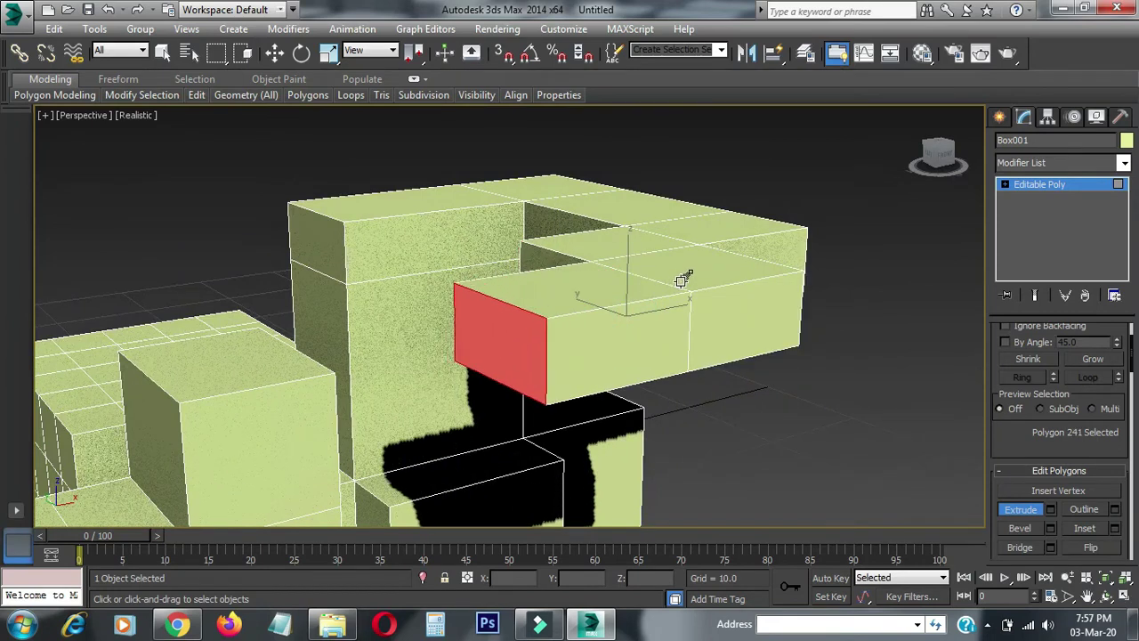
{"action": "middle_click_drag", "start_coordinate": [618, 377], "coordinate": [623, 354], "text": "alt"}
{"action": "scroll", "coordinate": [623, 354], "scroll_direction": "down", "scroll_amount": 6}
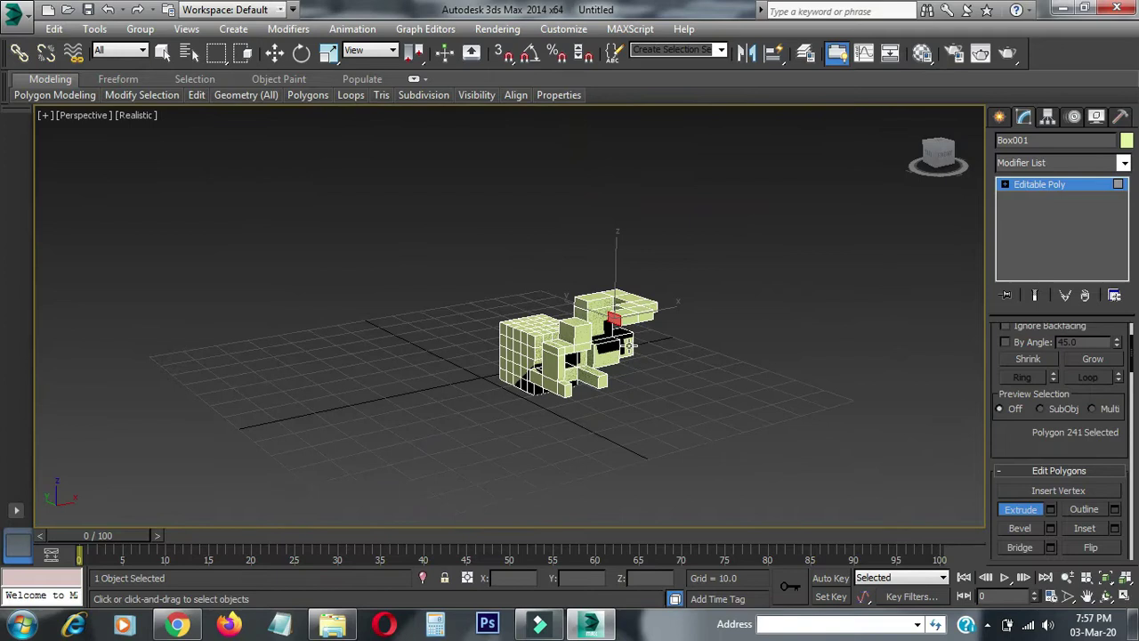
{"action": "scroll", "coordinate": [628, 347], "scroll_direction": "up", "scroll_amount": 8}
{"action": "scroll", "coordinate": [628, 342], "scroll_direction": "down", "scroll_amount": 6}
{"action": "mouse_move", "coordinate": [628, 343]}
{"action": "middle_mouse_down", "text": "alt"}
{"action": "mouse_move", "coordinate": [503, 332]}
{"action": "mouse_move", "coordinate": [515, 315]}
{"action": "middle_mouse_up", "text": "alt"}
{"action": "scroll", "coordinate": [674, 339], "scroll_direction": "up", "scroll_amount": 8}
{"action": "scroll", "coordinate": [674, 339], "scroll_direction": "down", "scroll_amount": 8}
{"action": "mouse_move", "coordinate": [674, 339]}
{"action": "middle_mouse_down", "text": "alt"}
{"action": "mouse_move", "coordinate": [671, 277]}
{"action": "mouse_move", "coordinate": [608, 354]}
{"action": "middle_mouse_up", "text": "alt"}
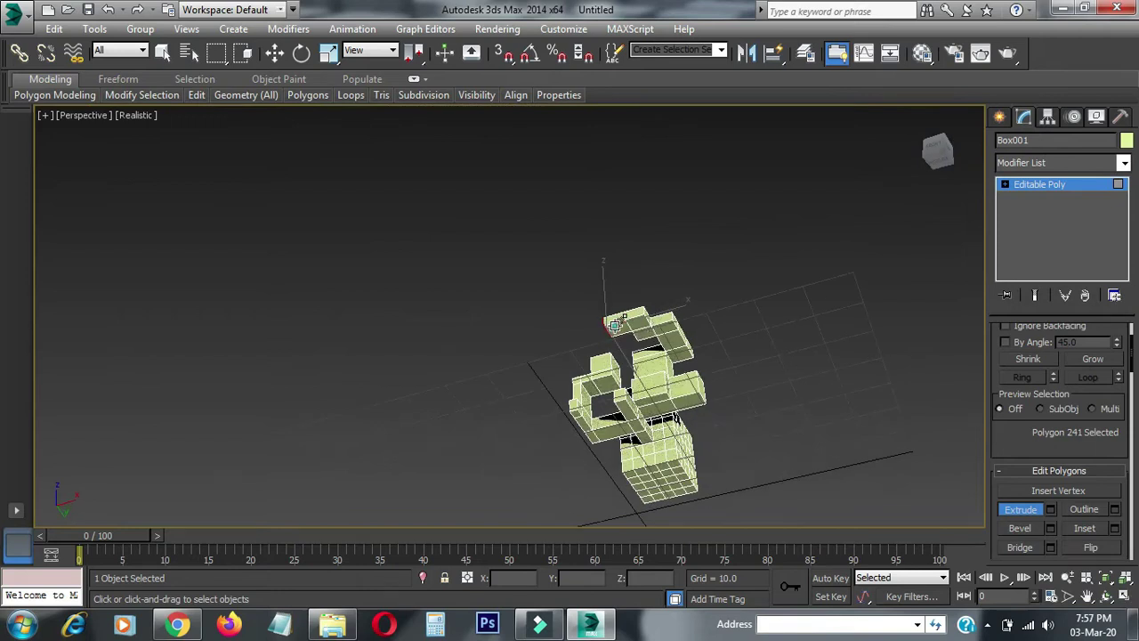
Select a front face near the top, then the front-right side face, orbiting beneath the model.
{"action": "left_click", "coordinate": [618, 335]}
{"action": "scroll", "coordinate": [618, 334], "scroll_direction": "up", "scroll_amount": 10}
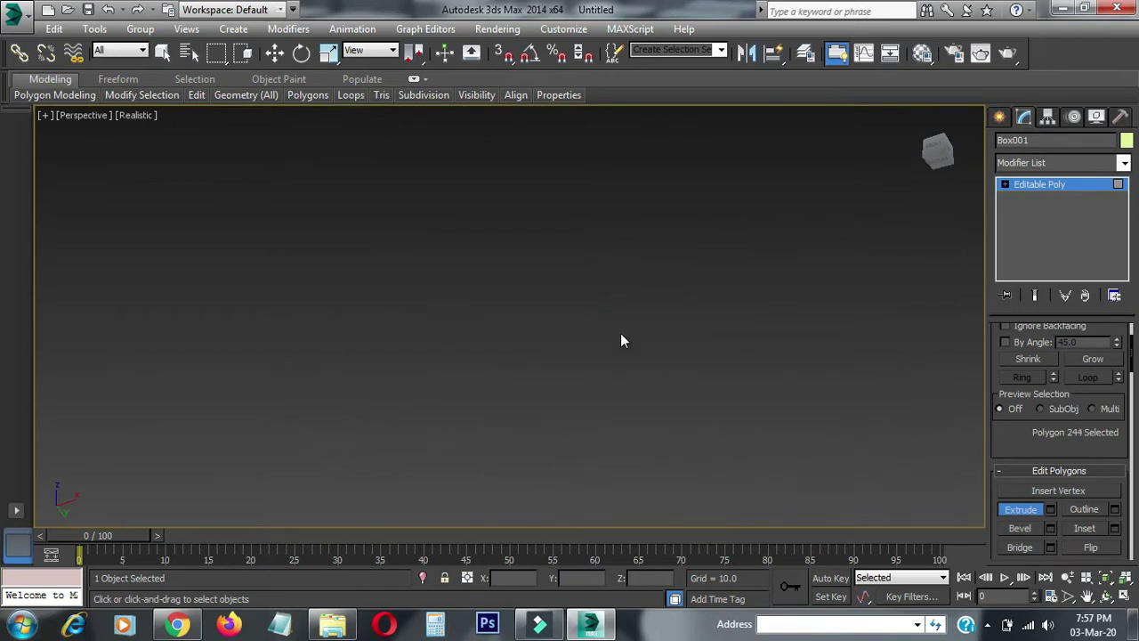
{"action": "scroll", "coordinate": [681, 374], "scroll_direction": "up", "scroll_amount": 1}
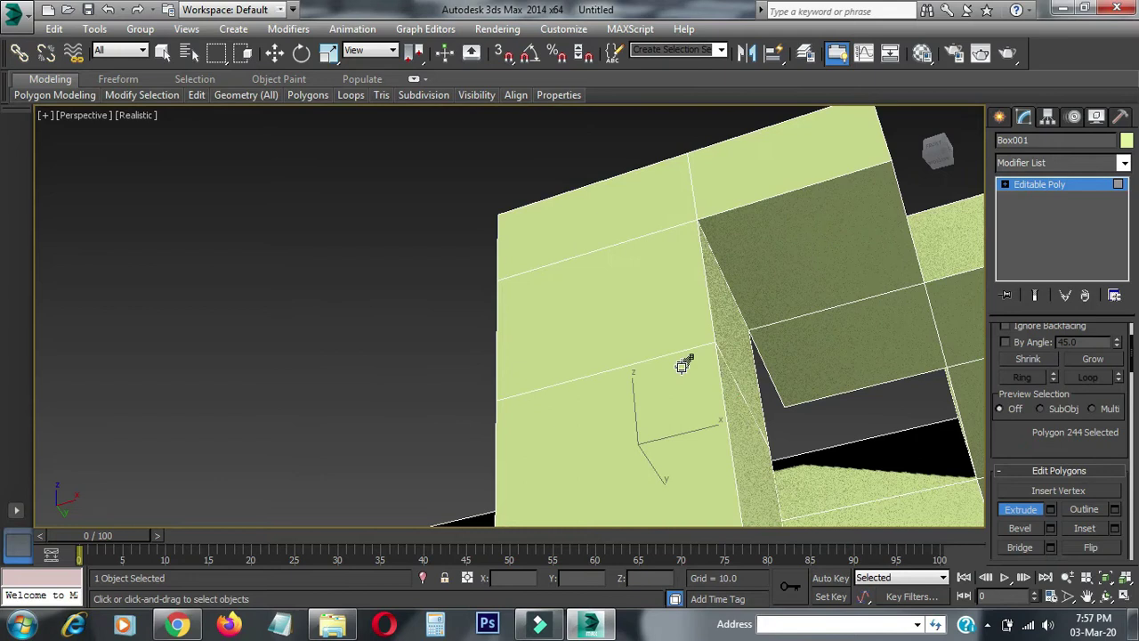
{"action": "scroll", "coordinate": [685, 369], "scroll_direction": "down", "scroll_amount": 10}
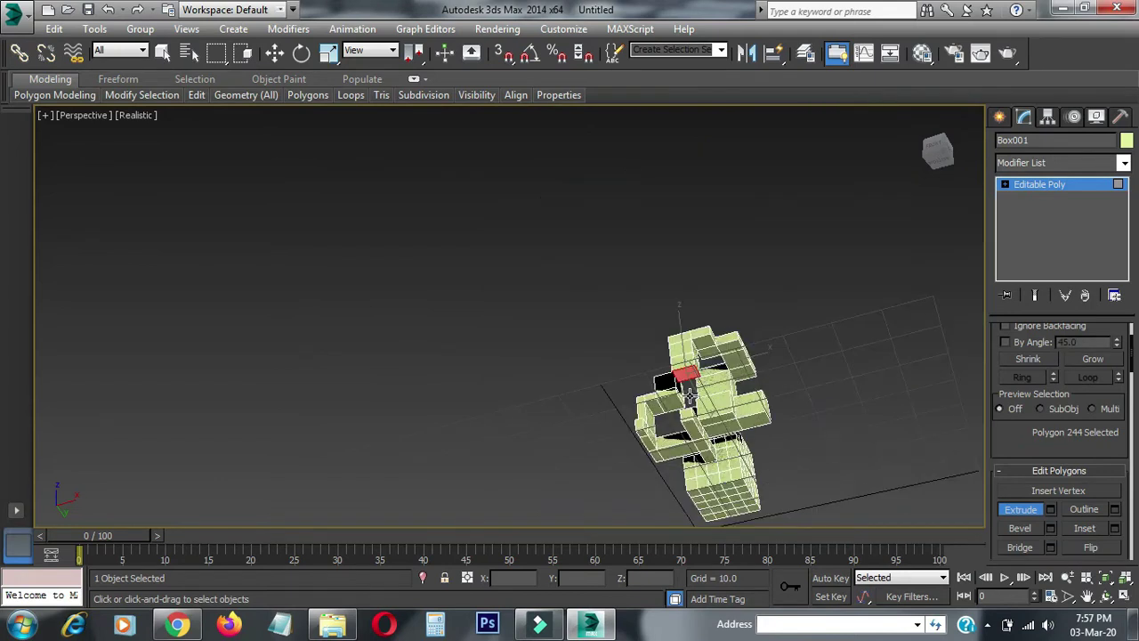
{"action": "middle_click_drag", "start_coordinate": [690, 396], "coordinate": [643, 439], "text": "alt"}
{"action": "scroll", "coordinate": [684, 374], "scroll_direction": "up", "scroll_amount": 6}
{"action": "left_click", "coordinate": [770, 280]}
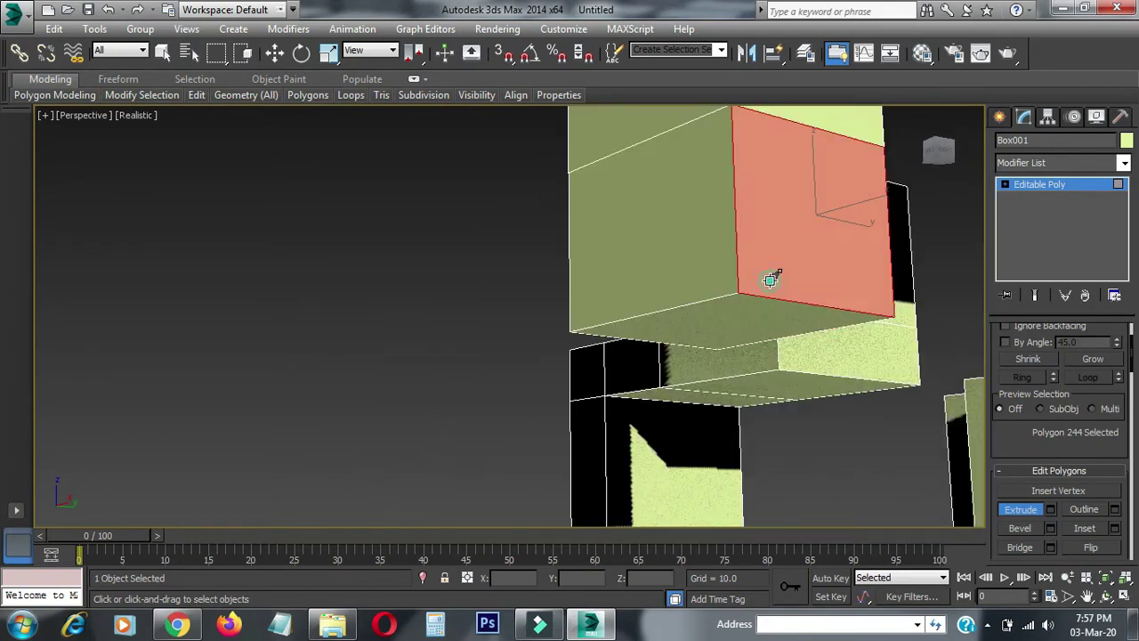
{"action": "middle_click_drag", "start_coordinate": [771, 279], "coordinate": [847, 255], "text": "alt"}
{"action": "mouse_move", "coordinate": [788, 312]}
{"action": "middle_mouse_down", "text": "alt"}
{"action": "mouse_move", "coordinate": [763, 335]}
{"action": "mouse_move", "coordinate": [828, 348]}
{"action": "mouse_move", "coordinate": [829, 337]}
{"action": "middle_mouse_up", "text": "alt"}
{"action": "scroll", "coordinate": [762, 334], "scroll_direction": "down", "scroll_amount": 8}
Pick a different face and orbit and zoom to view the sculpture from other angles.
{"action": "left_click", "coordinate": [734, 343]}
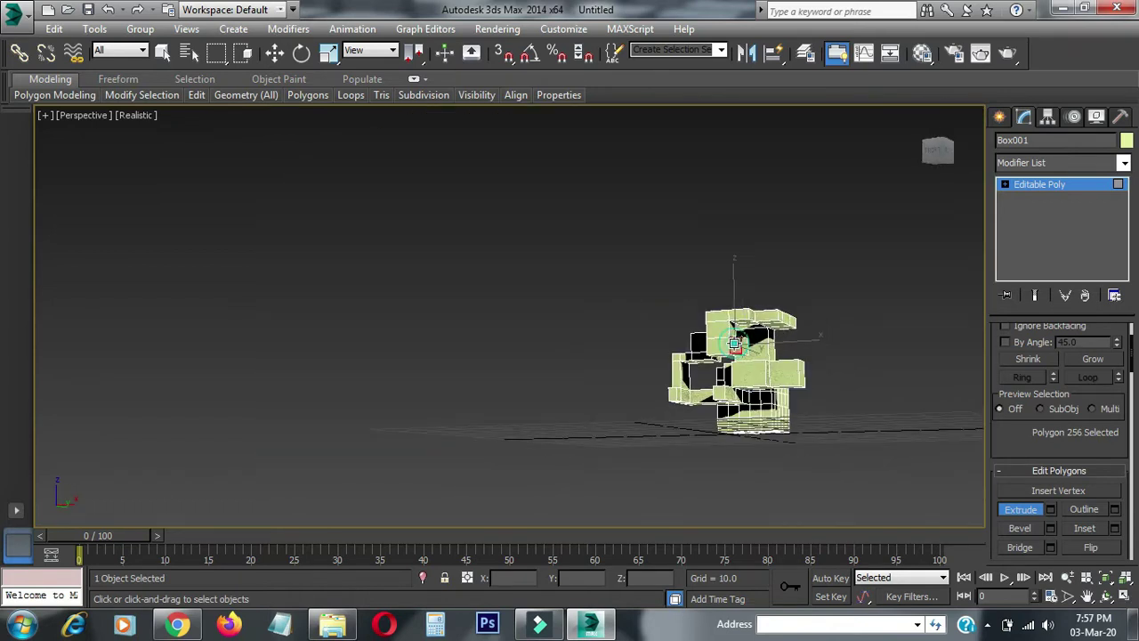
{"action": "scroll", "coordinate": [735, 351], "scroll_direction": "up", "scroll_amount": 10}
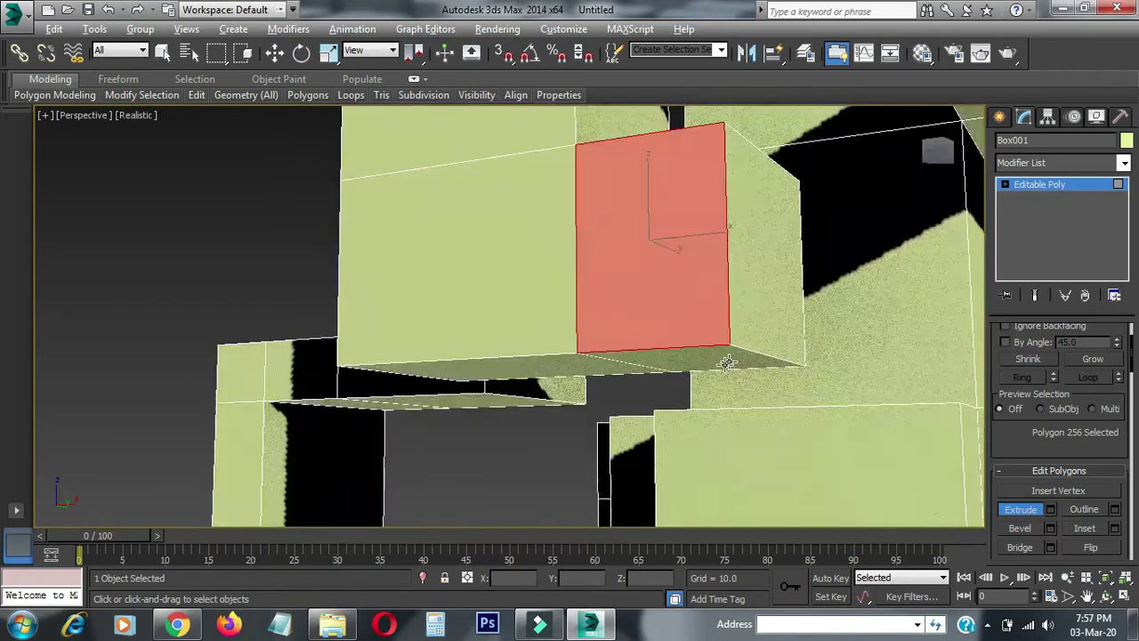
{"action": "mouse_move", "coordinate": [682, 304]}
{"action": "middle_mouse_down", "text": "alt"}
{"action": "mouse_move", "coordinate": [748, 267]}
{"action": "mouse_move", "coordinate": [783, 317]}
{"action": "middle_mouse_up", "text": "alt"}
{"action": "scroll", "coordinate": [730, 276], "scroll_direction": "down", "scroll_amount": 10}
{"action": "scroll", "coordinate": [787, 280], "scroll_direction": "up", "scroll_amount": 3}
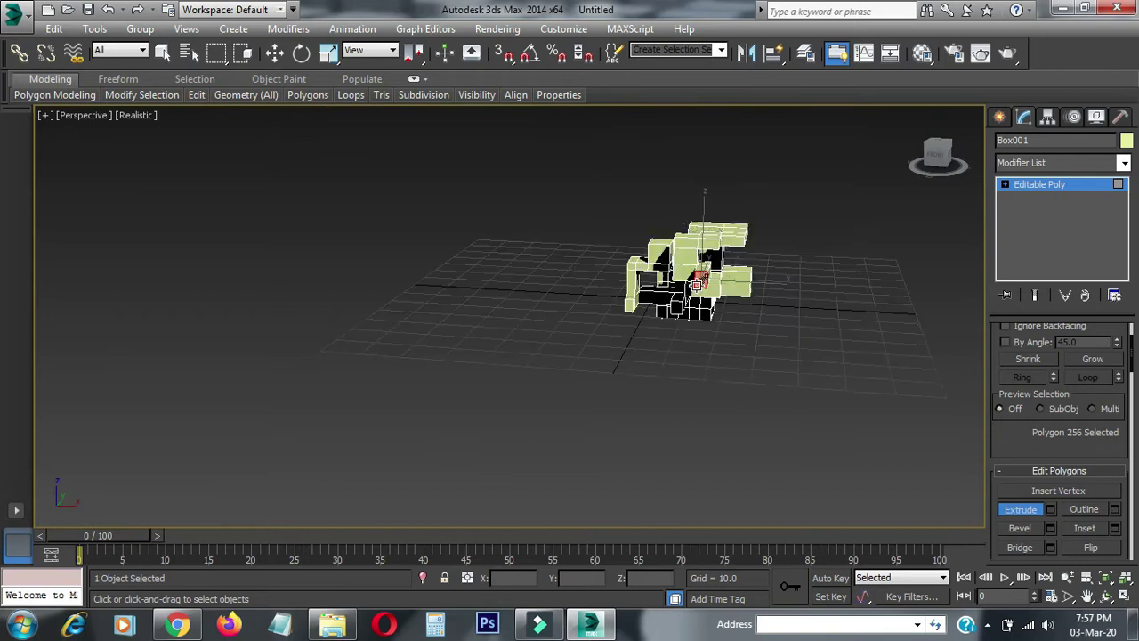
{"action": "scroll", "coordinate": [699, 283], "scroll_direction": "up", "scroll_amount": 10}
{"action": "mouse_move", "coordinate": [704, 275]}
{"action": "middle_mouse_down", "text": "alt"}
{"action": "mouse_move", "coordinate": [709, 308]}
{"action": "mouse_move", "coordinate": [869, 288]}
{"action": "mouse_move", "coordinate": [922, 347]}
{"action": "mouse_move", "coordinate": [884, 383]}
{"action": "mouse_move", "coordinate": [903, 376]}
{"action": "middle_mouse_up", "text": "alt"}
{"action": "scroll", "coordinate": [709, 308], "scroll_direction": "down", "scroll_amount": 10}
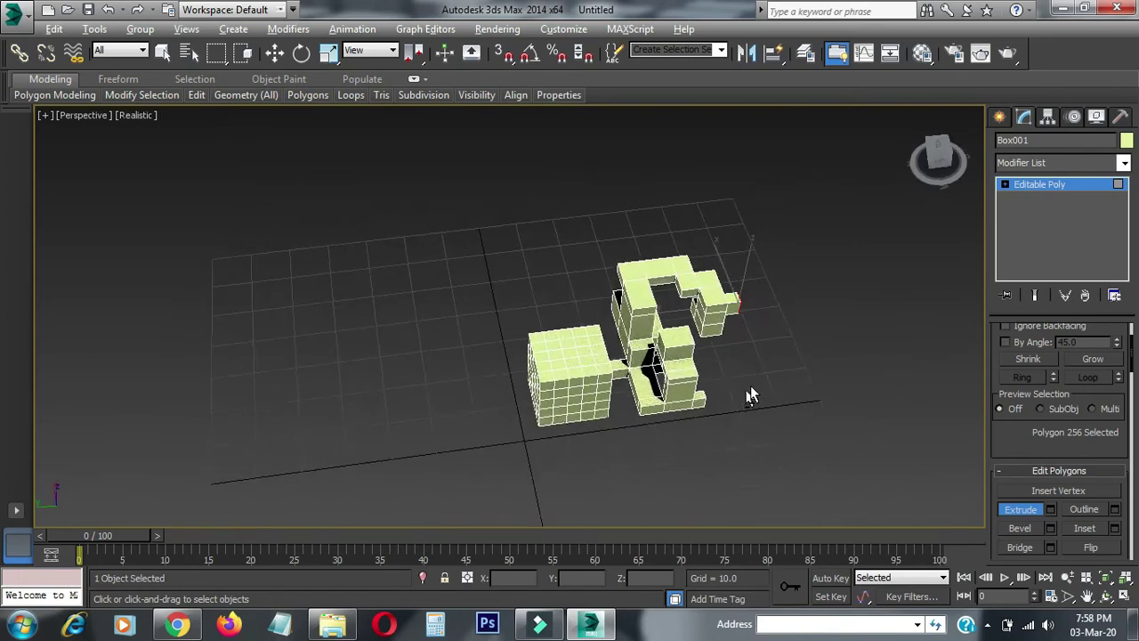
Select a middle front face and its neighbouring side face, zooming in to frame them.
{"action": "middle_click_drag", "start_coordinate": [750, 395], "coordinate": [724, 384], "text": "alt"}
{"action": "scroll", "coordinate": [644, 333], "scroll_direction": "up", "scroll_amount": 10}
{"action": "scroll", "coordinate": [649, 336], "scroll_direction": "down", "scroll_amount": 10}
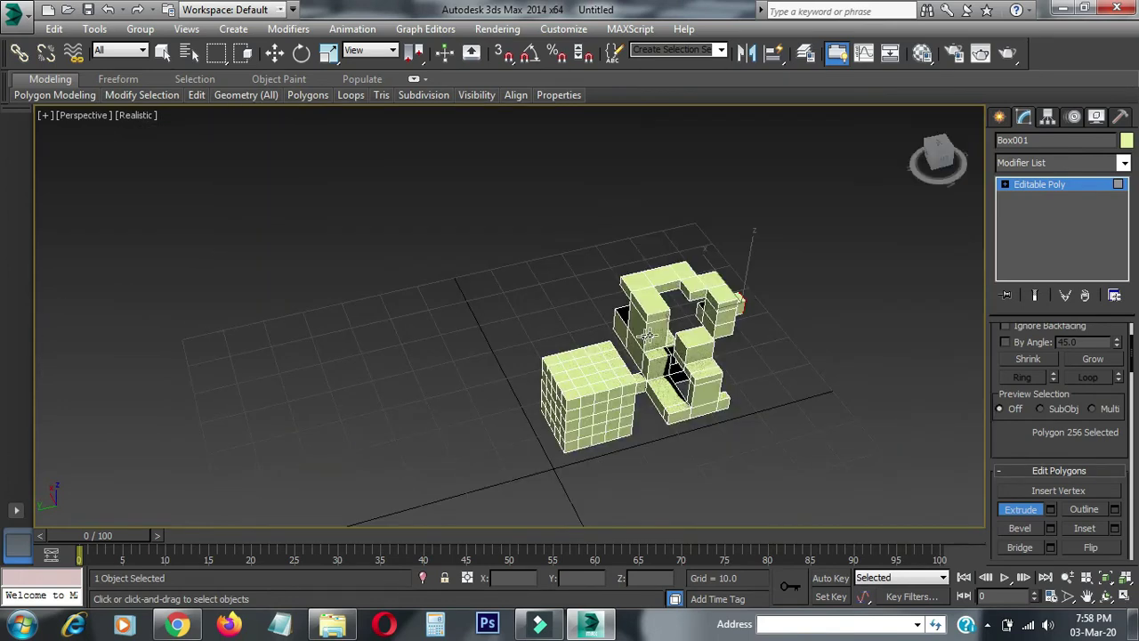
{"action": "middle_click_drag", "start_coordinate": [647, 334], "coordinate": [686, 317], "text": "alt"}
{"action": "left_click", "coordinate": [686, 339]}
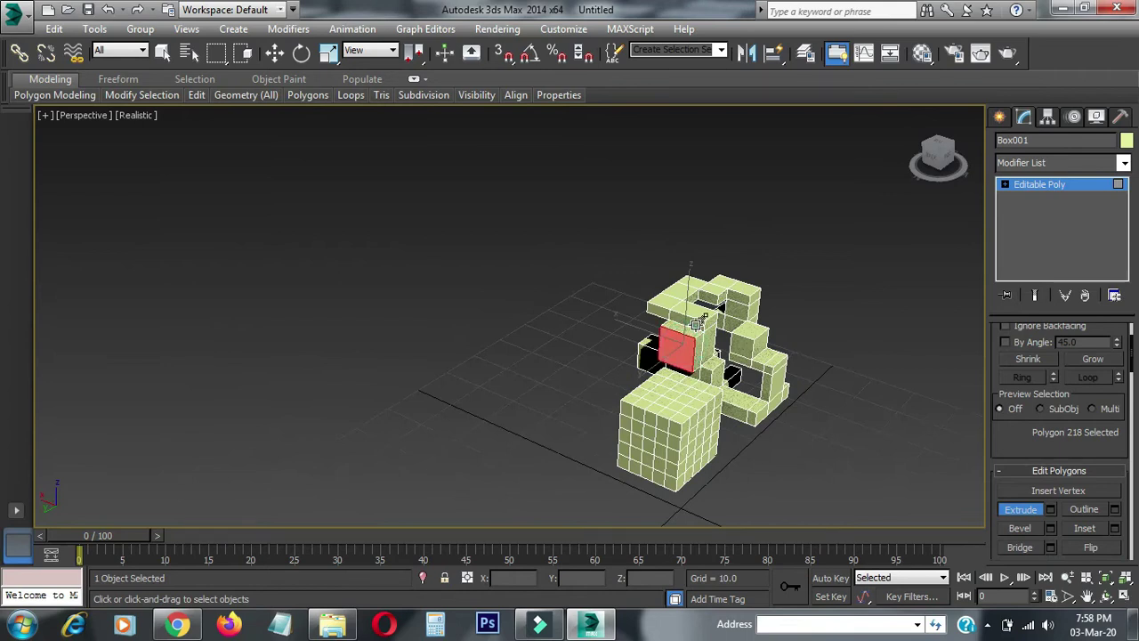
{"action": "left_click", "coordinate": [719, 345]}
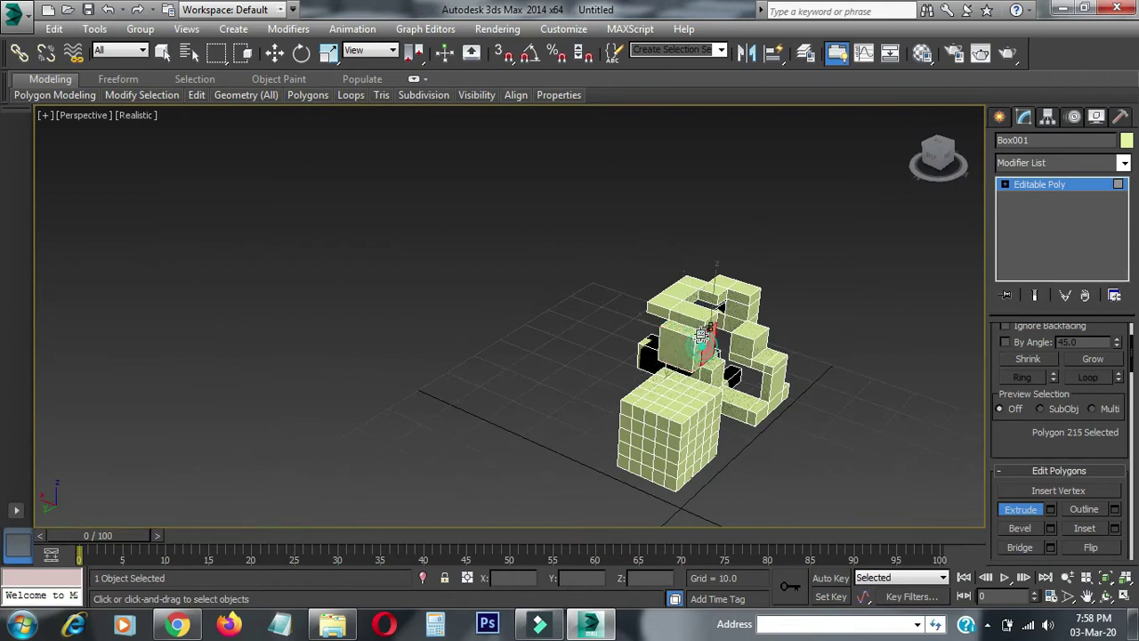
{"action": "middle_click_drag", "start_coordinate": [709, 359], "coordinate": [692, 353], "text": "alt"}
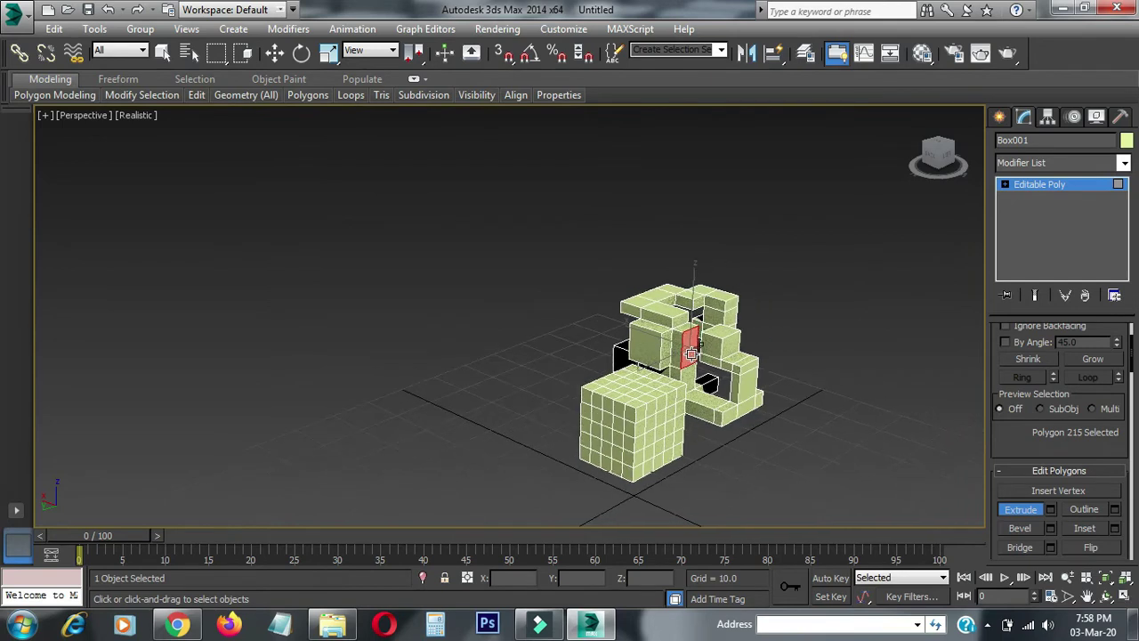
{"action": "key", "text": "z"}
{"action": "scroll", "coordinate": [594, 341], "scroll_direction": "down", "scroll_amount": 3}
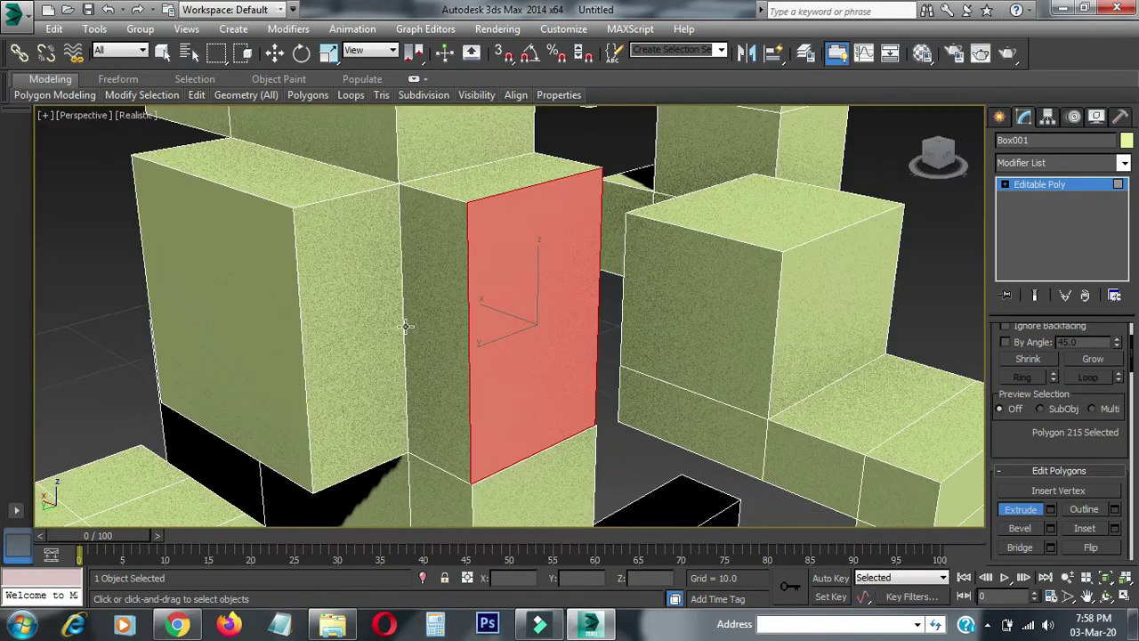
{"action": "mouse_move", "coordinate": [521, 315]}
{"action": "middle_mouse_down", "text": "alt"}
{"action": "mouse_move", "coordinate": [516, 261]}
{"action": "mouse_move", "coordinate": [529, 295]}
{"action": "mouse_move", "coordinate": [646, 265]}
{"action": "middle_mouse_up", "text": "alt"}
Extrude a side face out into a block and raise its top face into a tall block.
{"action": "left_click", "coordinate": [578, 307]}
{"action": "scroll", "coordinate": [596, 289], "scroll_direction": "down", "scroll_amount": 5}
{"action": "scroll", "coordinate": [569, 316], "scroll_direction": "down", "scroll_amount": 2}
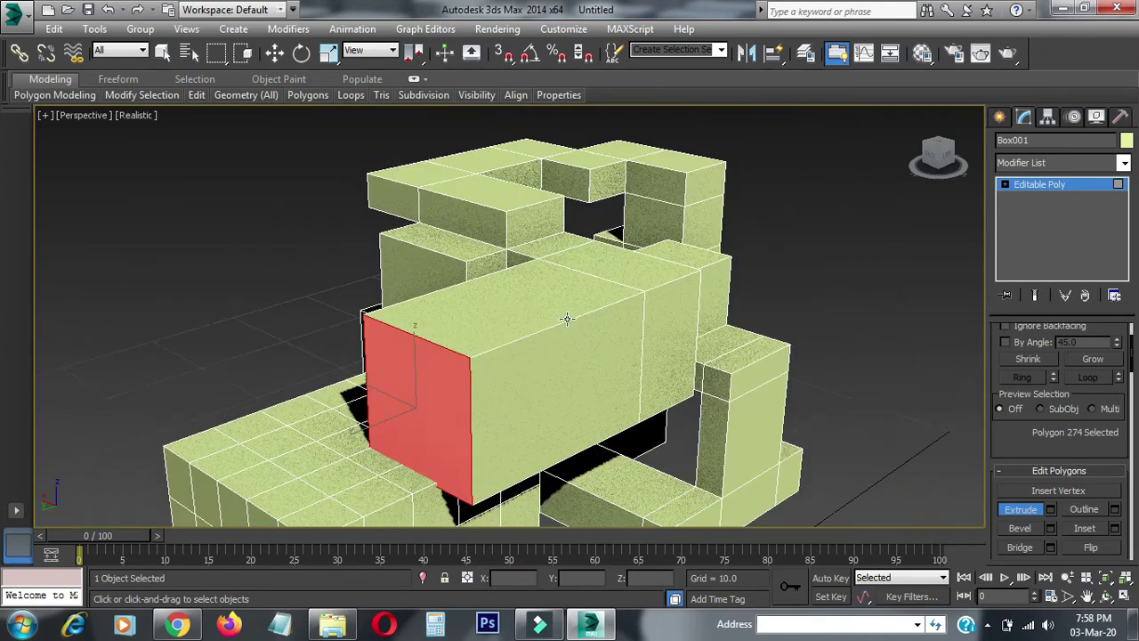
{"action": "middle_click_drag", "start_coordinate": [546, 338], "coordinate": [555, 318]}
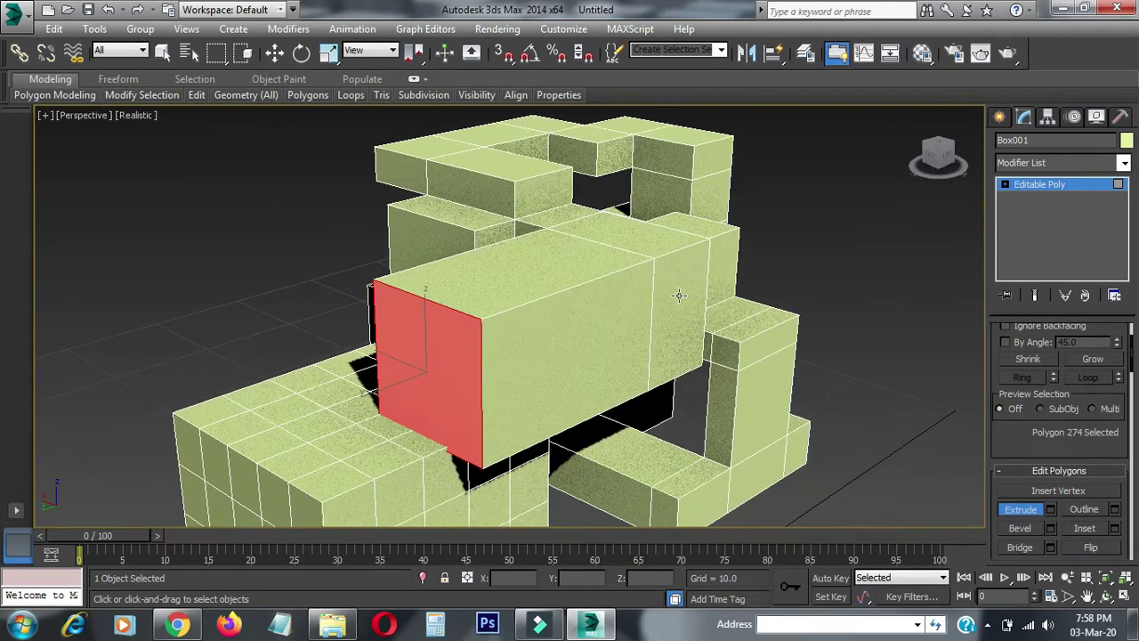
{"action": "left_click_drag", "start_coordinate": [678, 295], "coordinate": [668, 249]}
{"action": "left_click", "coordinate": [742, 260]}
{"action": "mouse_move", "coordinate": [742, 260]}
{"action": "left_mouse_down"}
{"action": "mouse_move", "coordinate": [750, 221]}
{"action": "mouse_move", "coordinate": [740, 215]}
{"action": "mouse_move", "coordinate": [767, 194]}
{"action": "left_mouse_up"}
Extrude another side face out to the right and raise a top face into a tall column.
{"action": "left_click", "coordinate": [772, 226]}
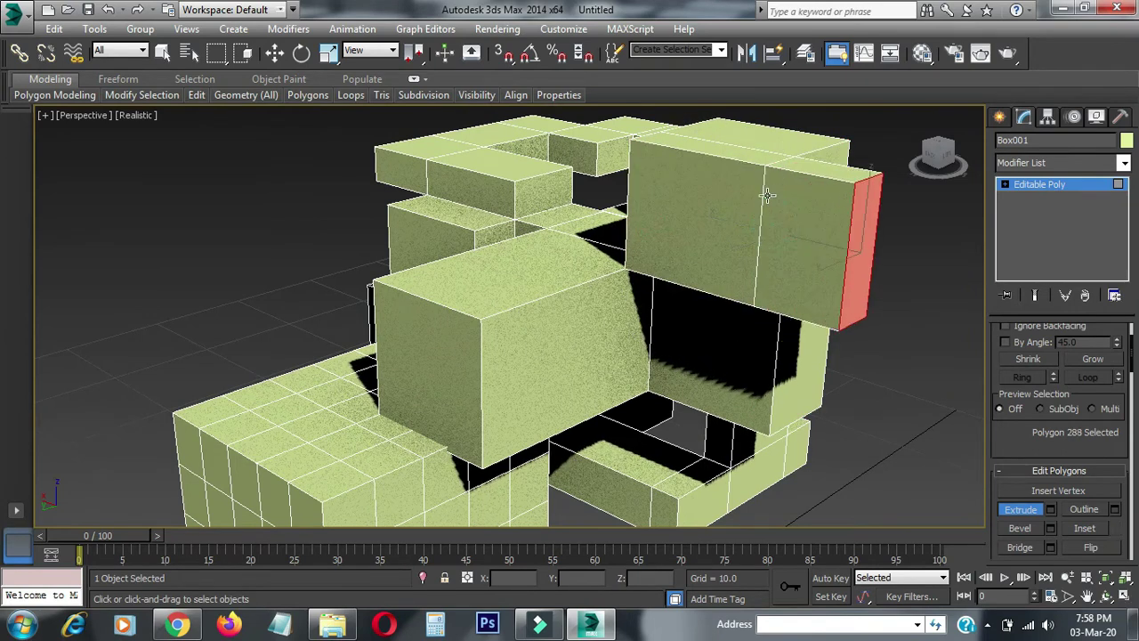
{"action": "middle_click_drag", "start_coordinate": [706, 236], "coordinate": [692, 299]}
{"action": "mouse_move", "coordinate": [710, 233]}
{"action": "left_mouse_down"}
{"action": "mouse_move", "coordinate": [714, 190]}
{"action": "mouse_move", "coordinate": [859, 155]}
{"action": "left_mouse_up"}
Extrude a side face outward, raise its top twice into a taller column, then zoom out to review.
{"action": "scroll", "coordinate": [787, 215], "scroll_direction": "down", "scroll_amount": 3}
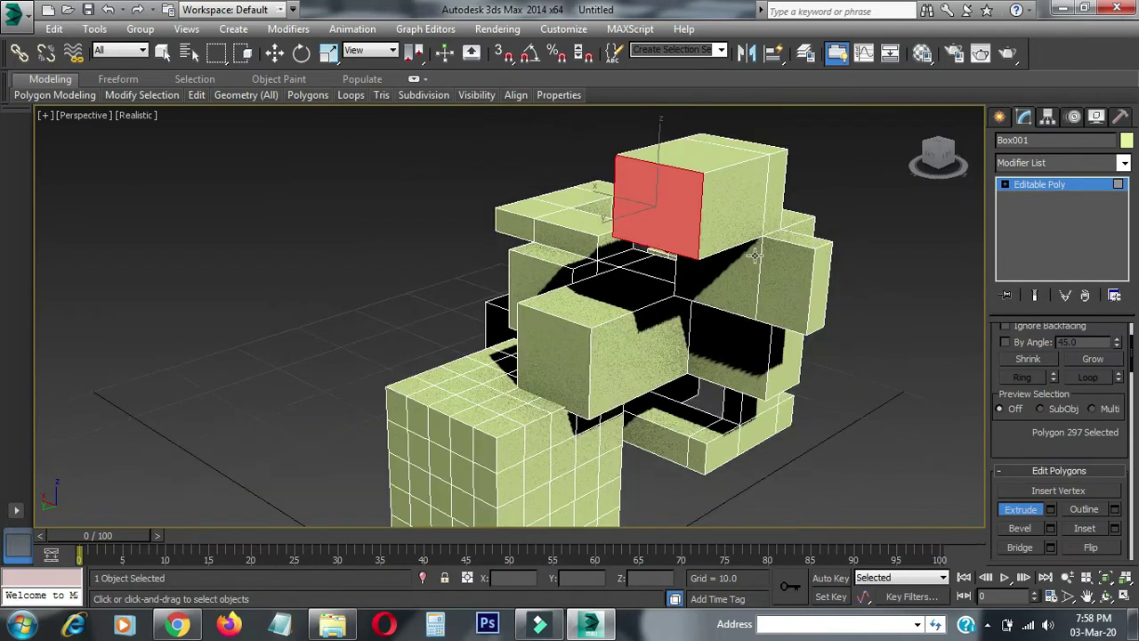
{"action": "scroll", "coordinate": [755, 258], "scroll_direction": "up", "scroll_amount": 4}
{"action": "middle_click_drag", "start_coordinate": [756, 259], "coordinate": [447, 248]}
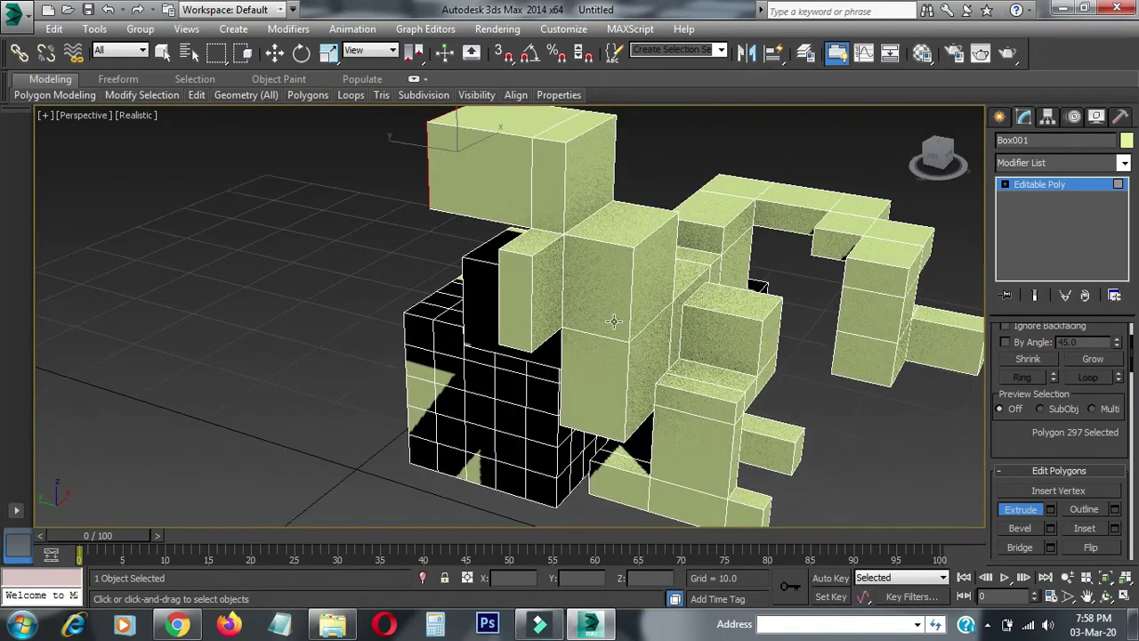
{"action": "mouse_move", "coordinate": [660, 284]}
{"action": "left_mouse_down"}
{"action": "mouse_move", "coordinate": [701, 197]}
{"action": "mouse_move", "coordinate": [757, 201]}
{"action": "left_mouse_up"}
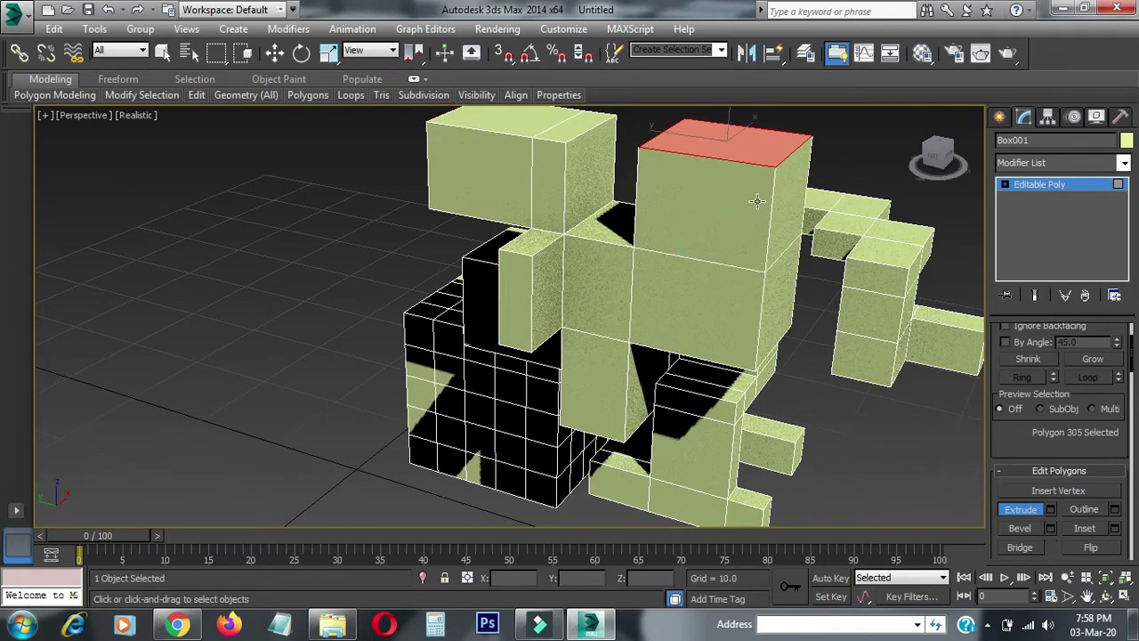
{"action": "mouse_move", "coordinate": [738, 140]}
{"action": "left_mouse_down"}
{"action": "mouse_move", "coordinate": [816, 152]}
{"action": "mouse_move", "coordinate": [798, 171]}
{"action": "left_mouse_up"}
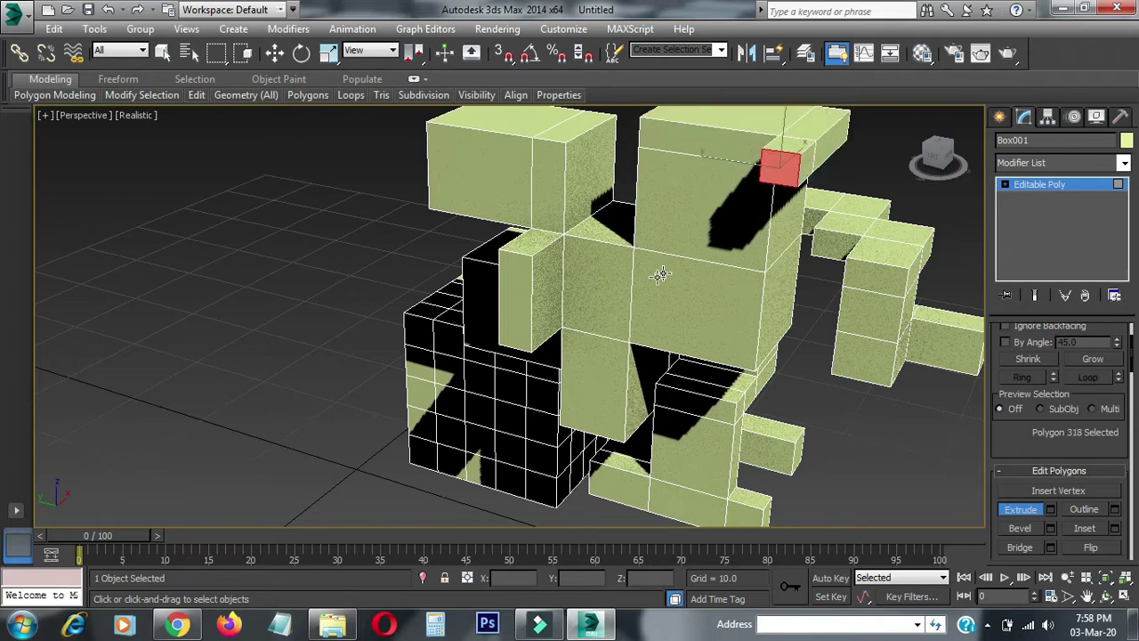
{"action": "mouse_move", "coordinate": [622, 320]}
{"action": "middle_mouse_down", "text": "alt"}
{"action": "mouse_move", "coordinate": [752, 318]}
{"action": "mouse_move", "coordinate": [834, 287]}
{"action": "mouse_move", "coordinate": [689, 358]}
{"action": "mouse_move", "coordinate": [820, 344]}
{"action": "mouse_move", "coordinate": [669, 363]}
{"action": "mouse_move", "coordinate": [741, 339]}
{"action": "mouse_move", "coordinate": [744, 383]}
{"action": "mouse_move", "coordinate": [750, 359]}
{"action": "mouse_move", "coordinate": [728, 375]}
{"action": "mouse_move", "coordinate": [729, 334]}
{"action": "mouse_move", "coordinate": [763, 310]}
{"action": "mouse_move", "coordinate": [721, 313]}
{"action": "mouse_move", "coordinate": [708, 333]}
{"action": "middle_mouse_up", "text": "alt"}
{"action": "scroll", "coordinate": [707, 318], "scroll_direction": "down", "scroll_amount": 5}
{"action": "scroll", "coordinate": [745, 323], "scroll_direction": "up", "scroll_amount": 2}
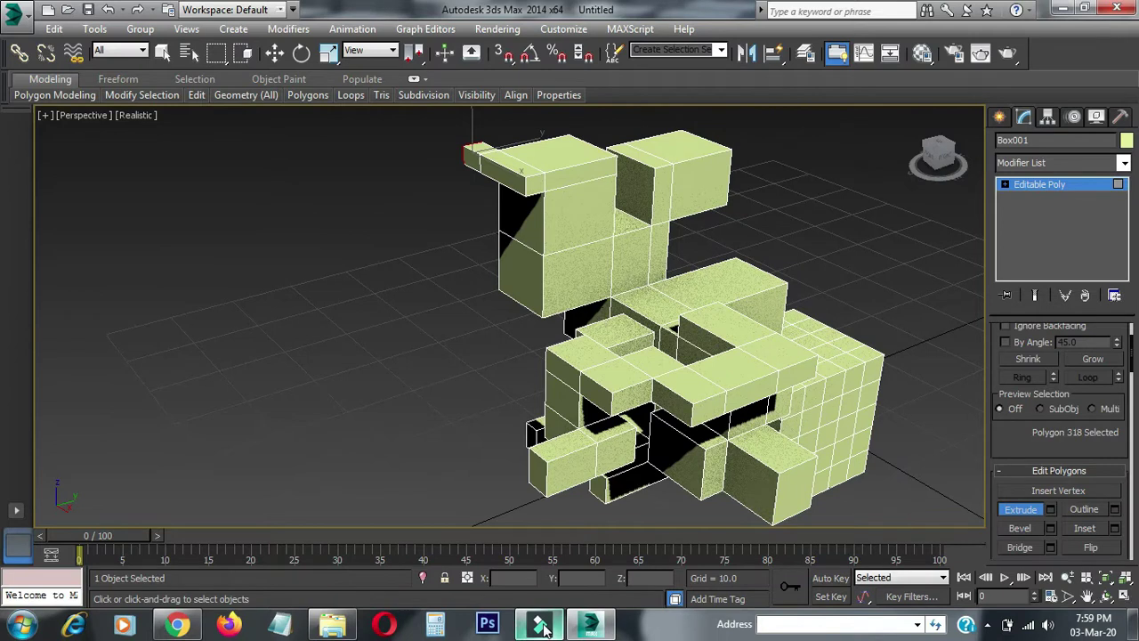
{"action": "left_click", "coordinate": [987, 623]}
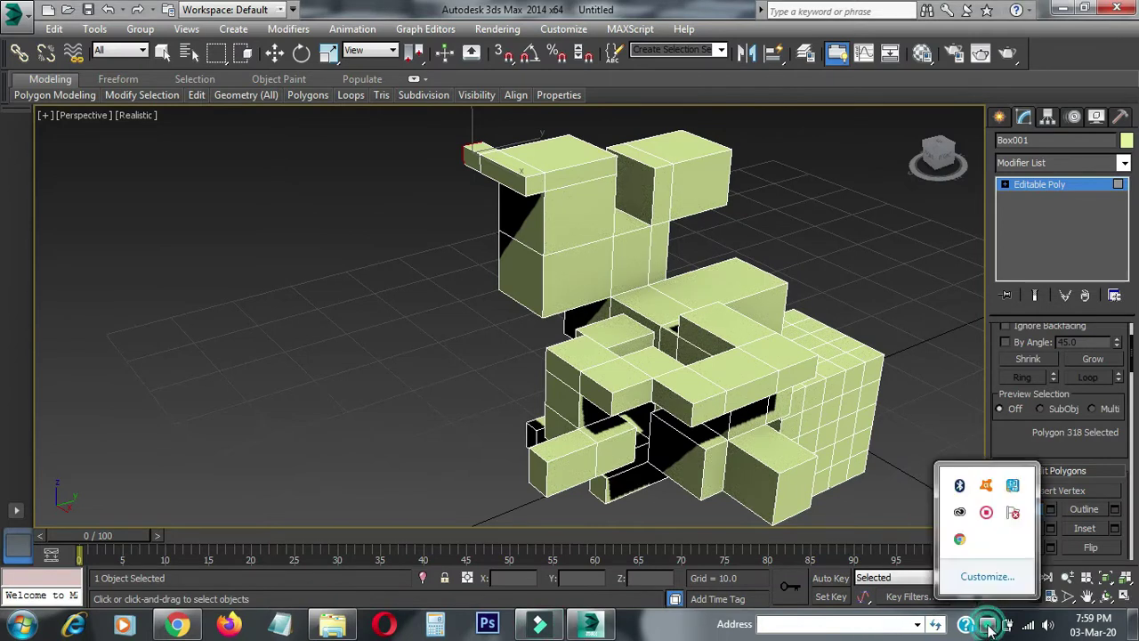